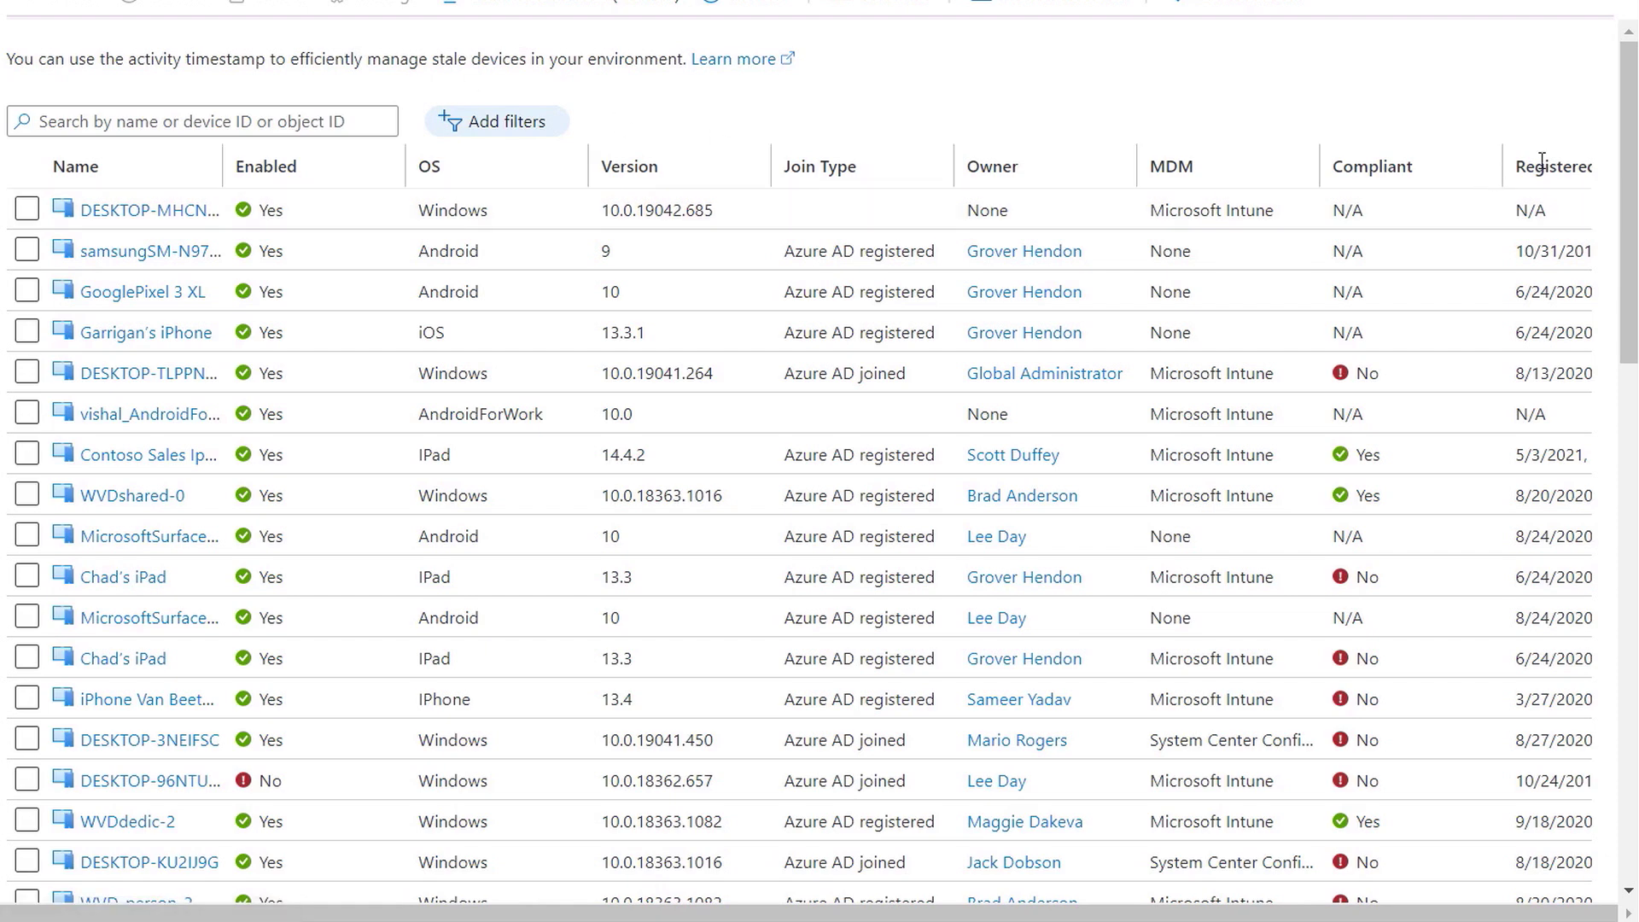
{"action": "left_click_drag", "start_coordinate": [1629, 154], "coordinate": [1630, 666]}
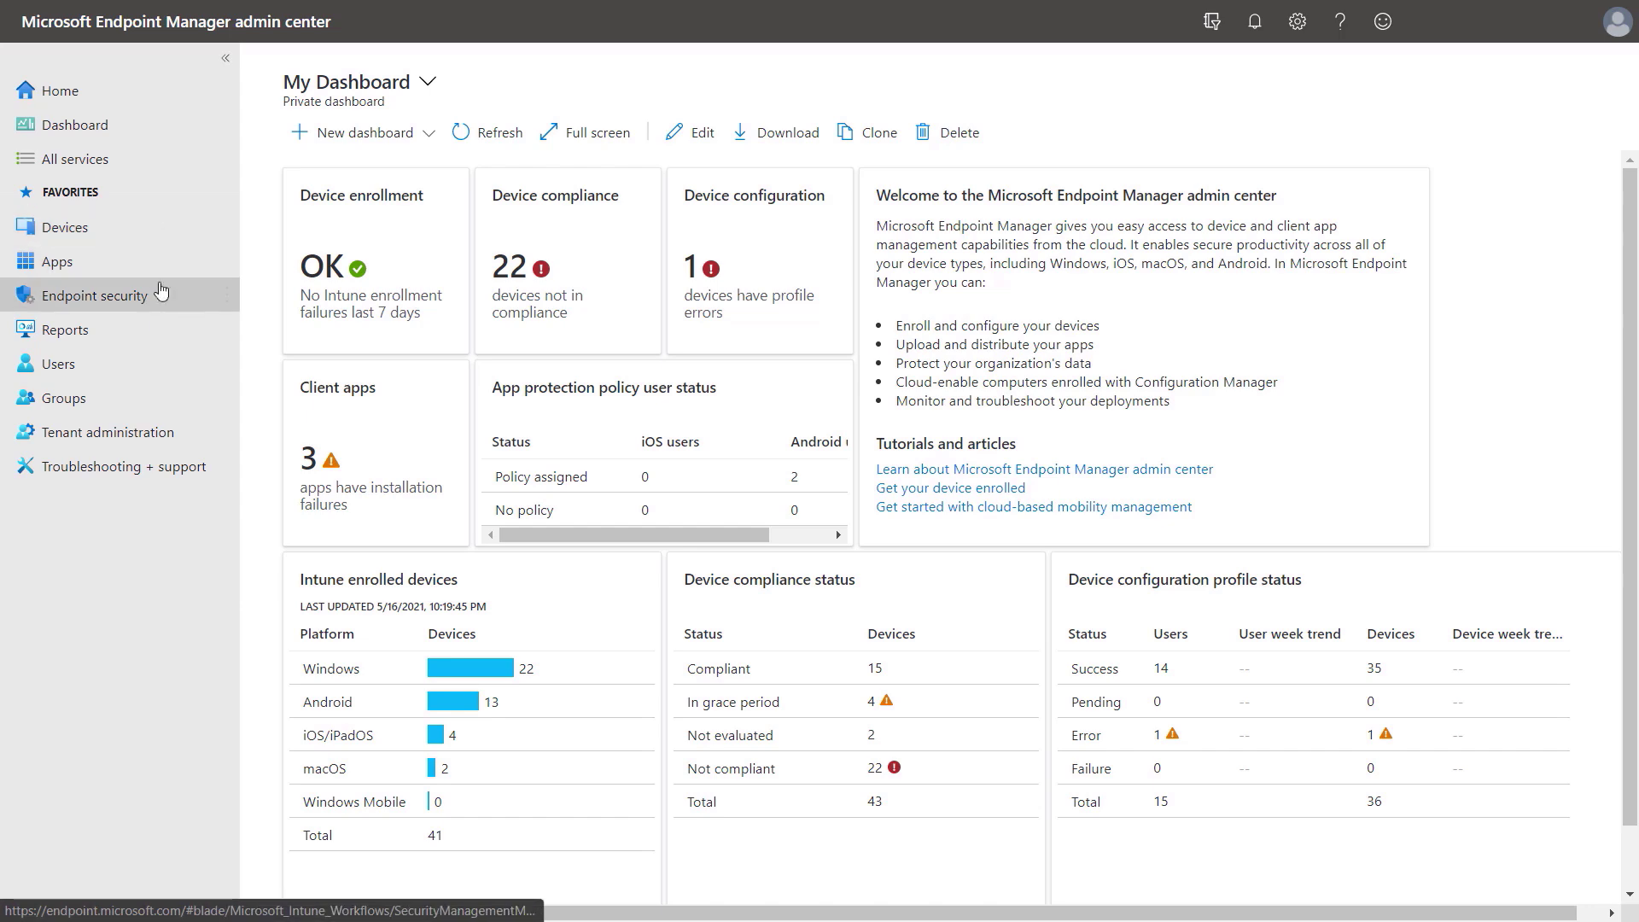
- Create a Windows 10 settings catalog profile named 'Zero Trust' and complete its basics
{"action": "left_click", "coordinate": [154, 230]}
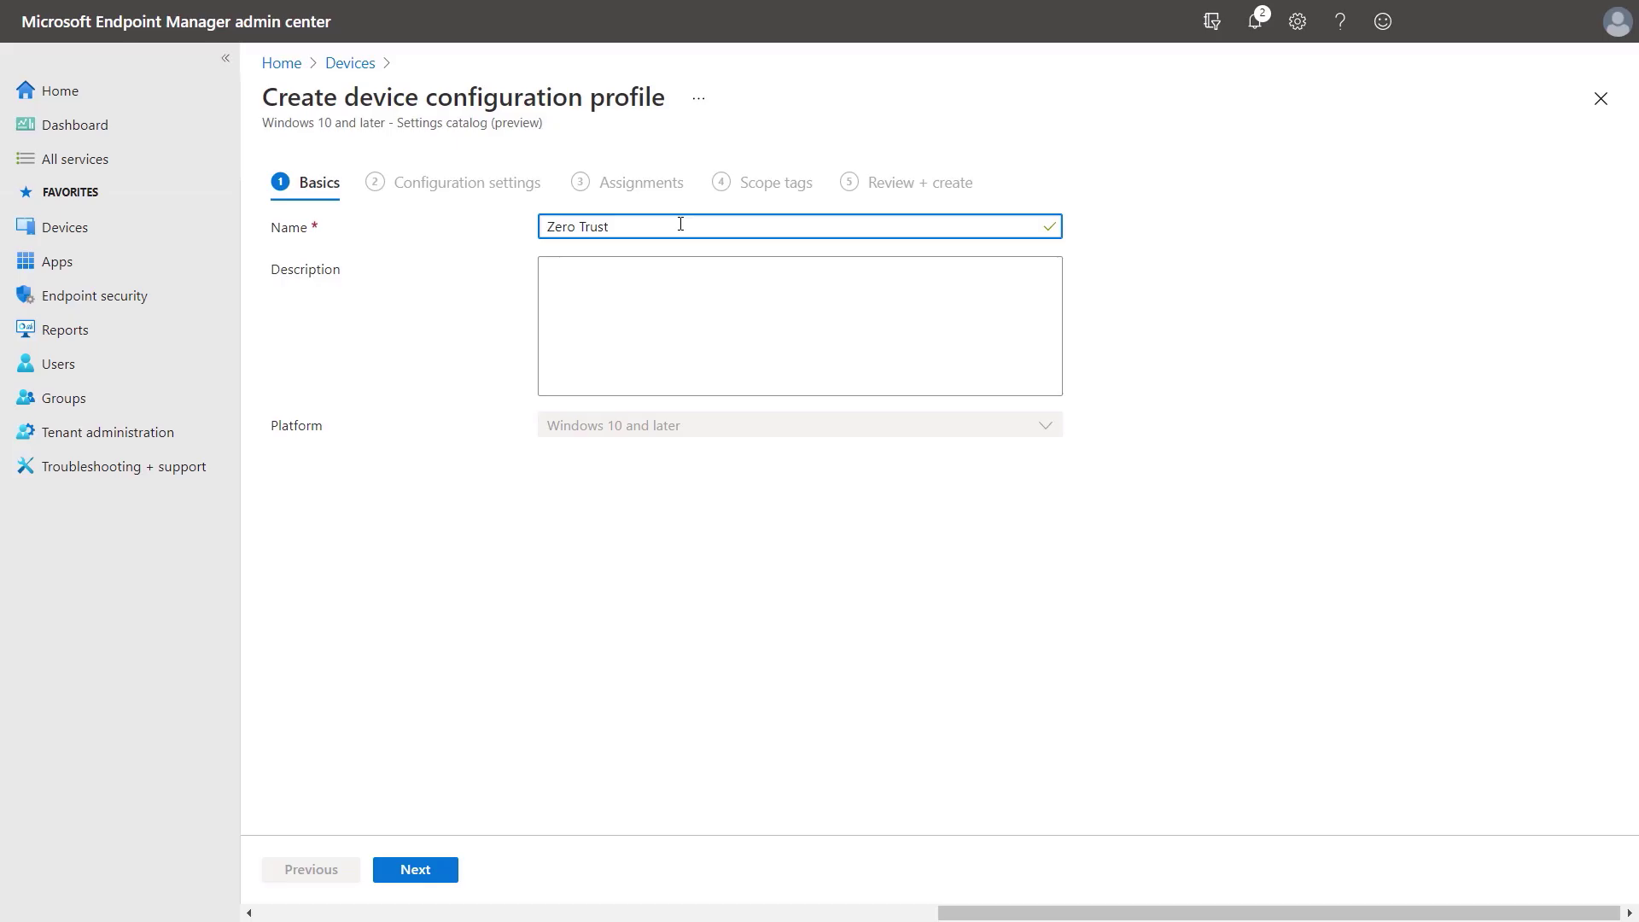
{"action": "left_click", "coordinate": [650, 286]}
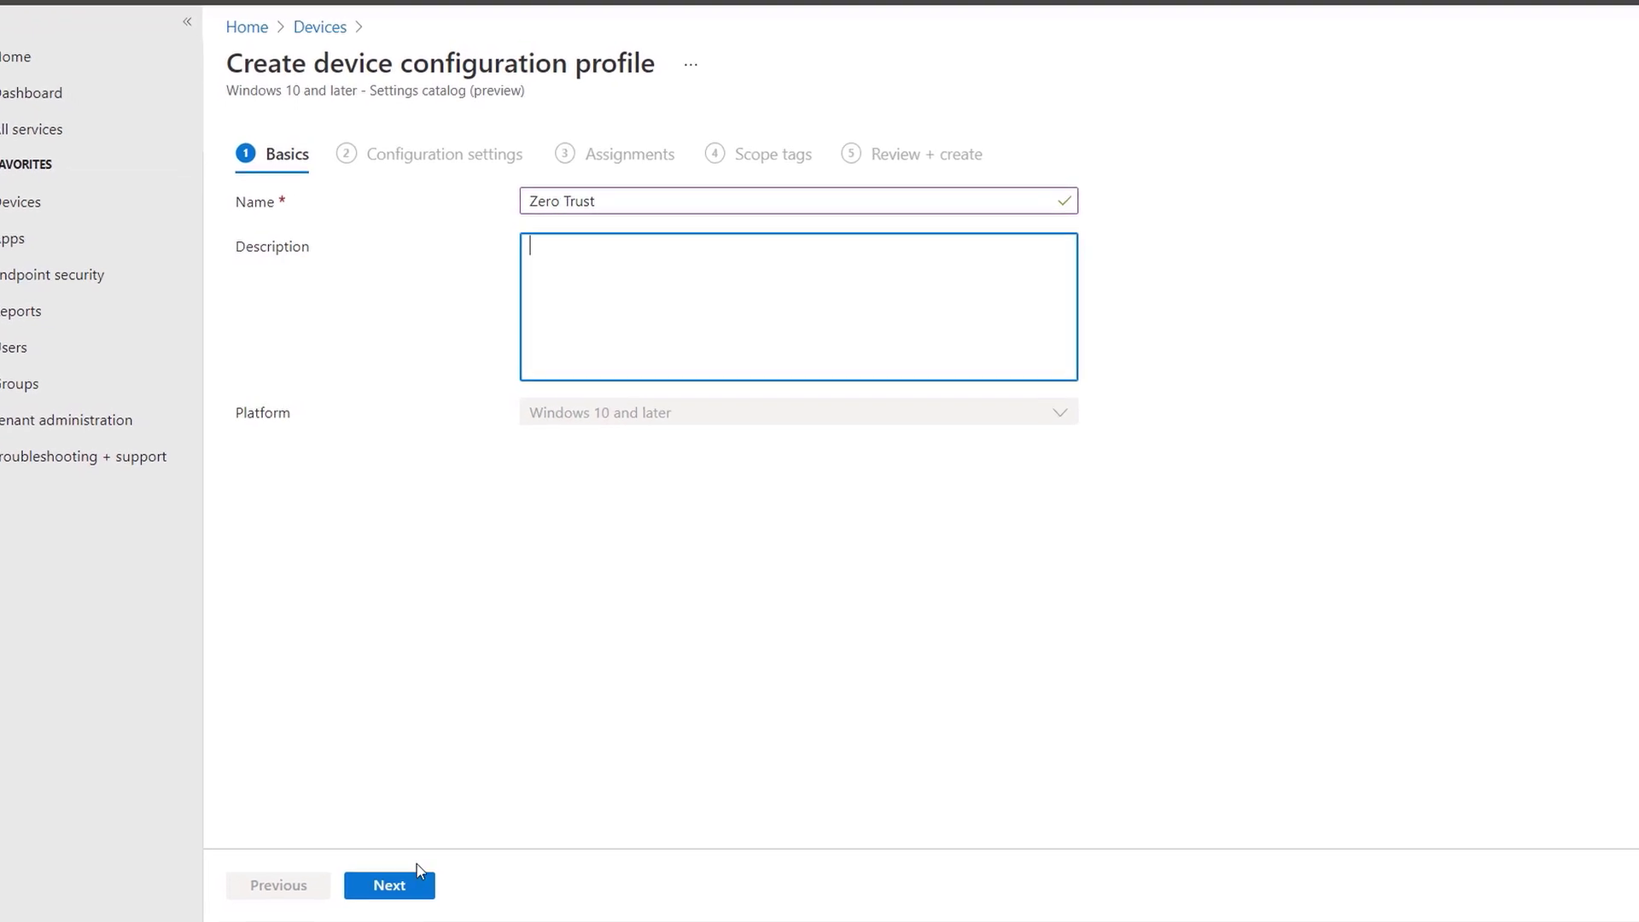
{"action": "left_click", "coordinate": [408, 887]}
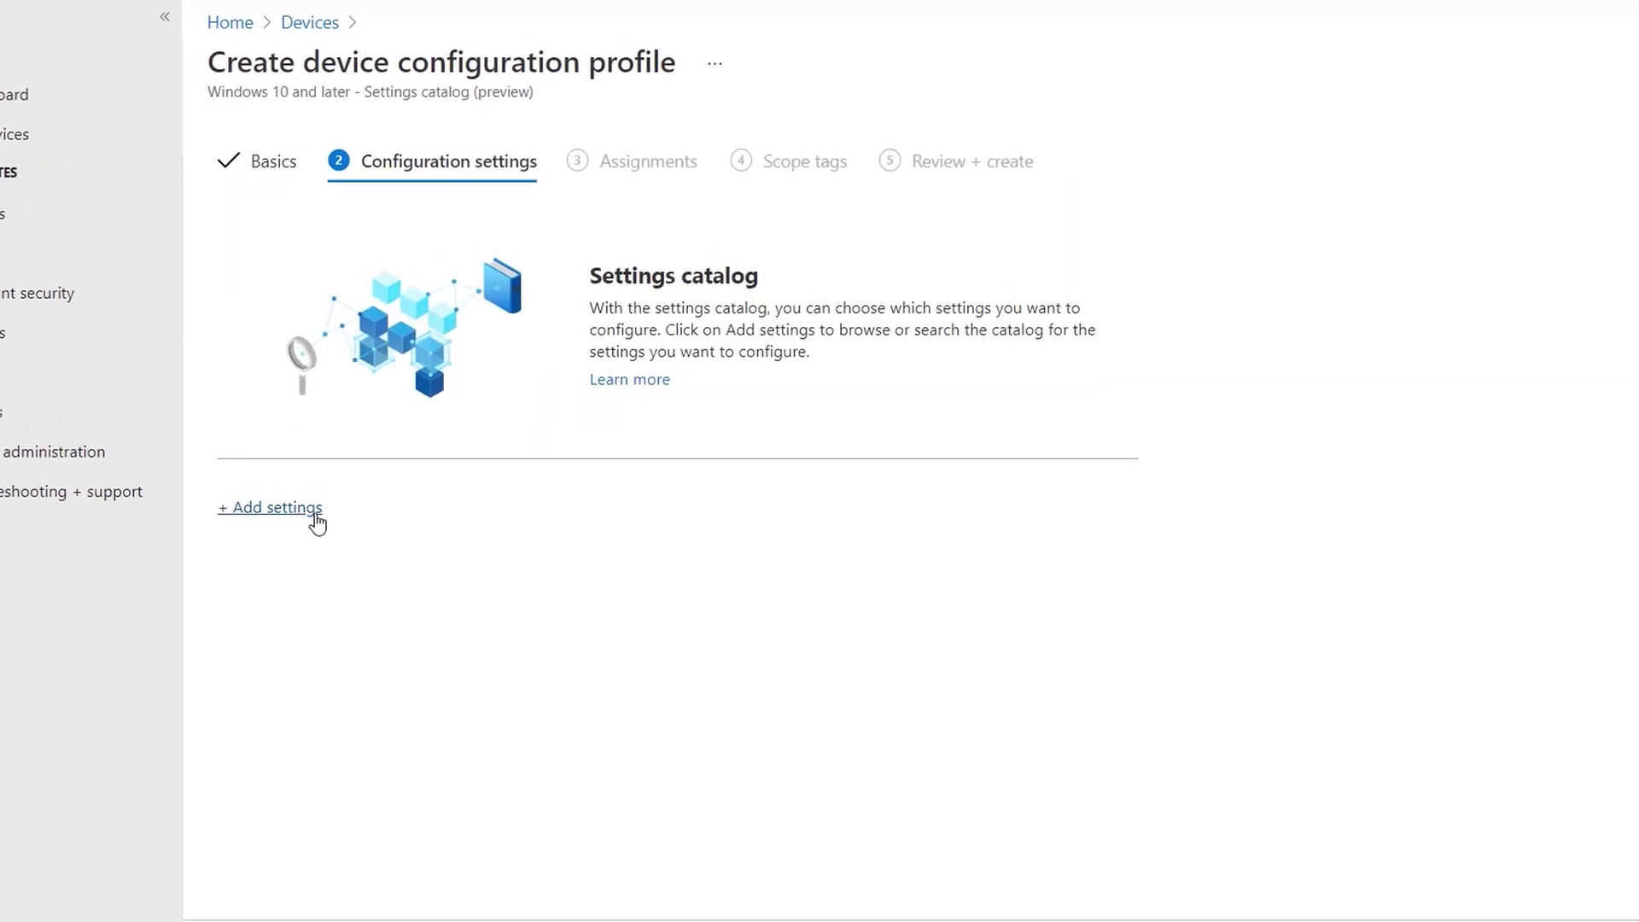
- Open the settings picker and browse the Administrative Templates category
{"action": "left_click", "coordinate": [317, 522]}
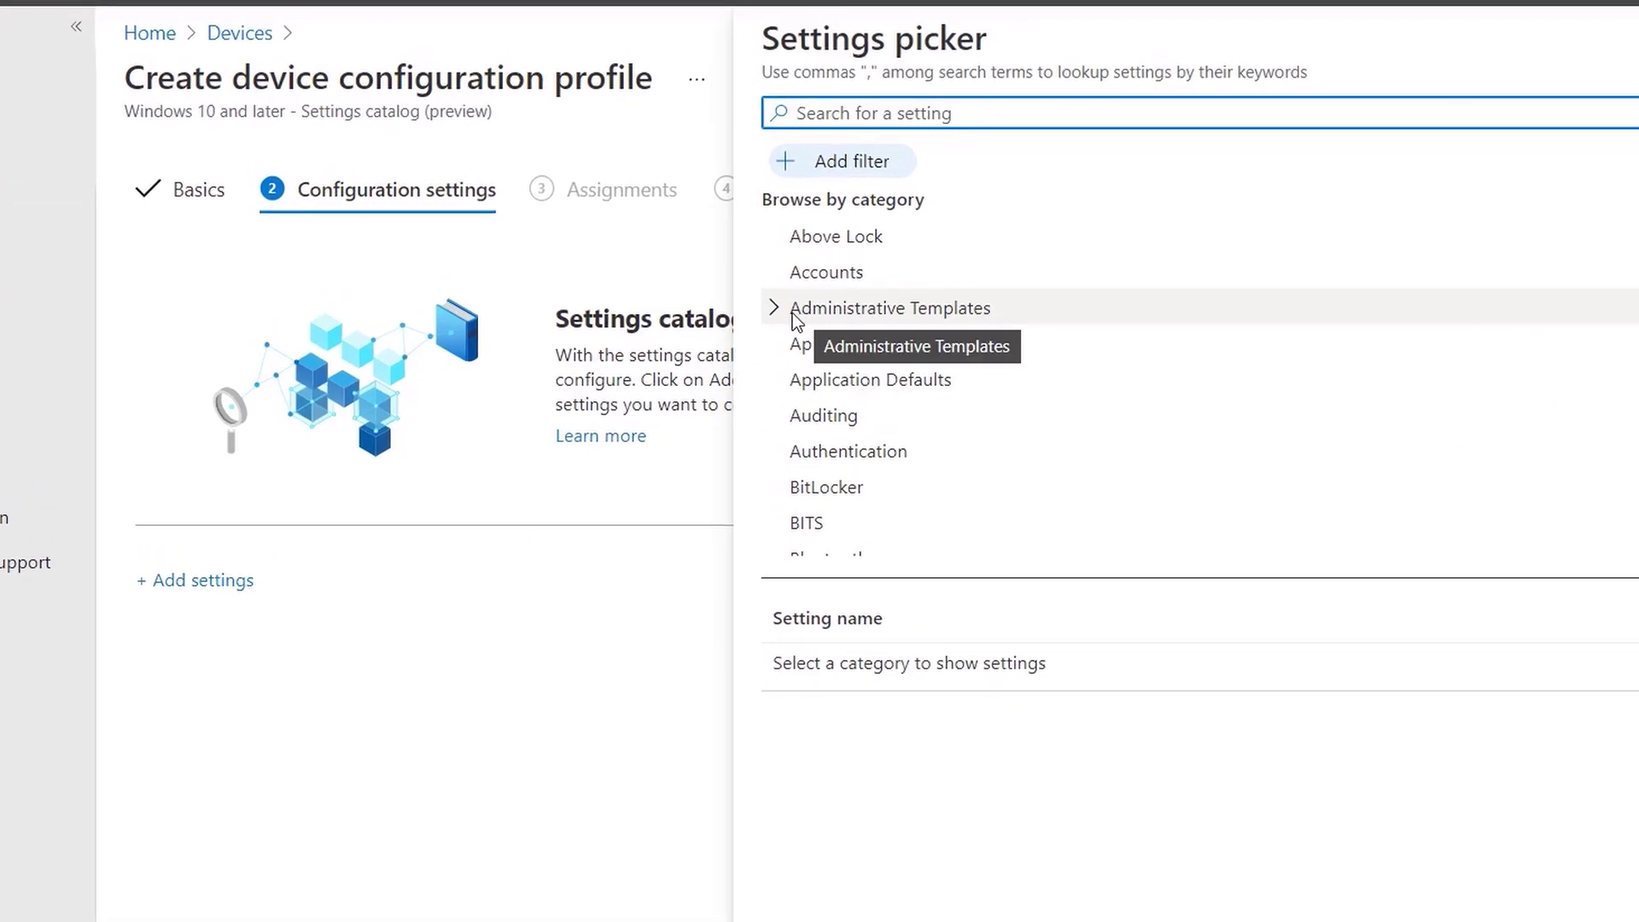
{"action": "left_click", "coordinate": [774, 309]}
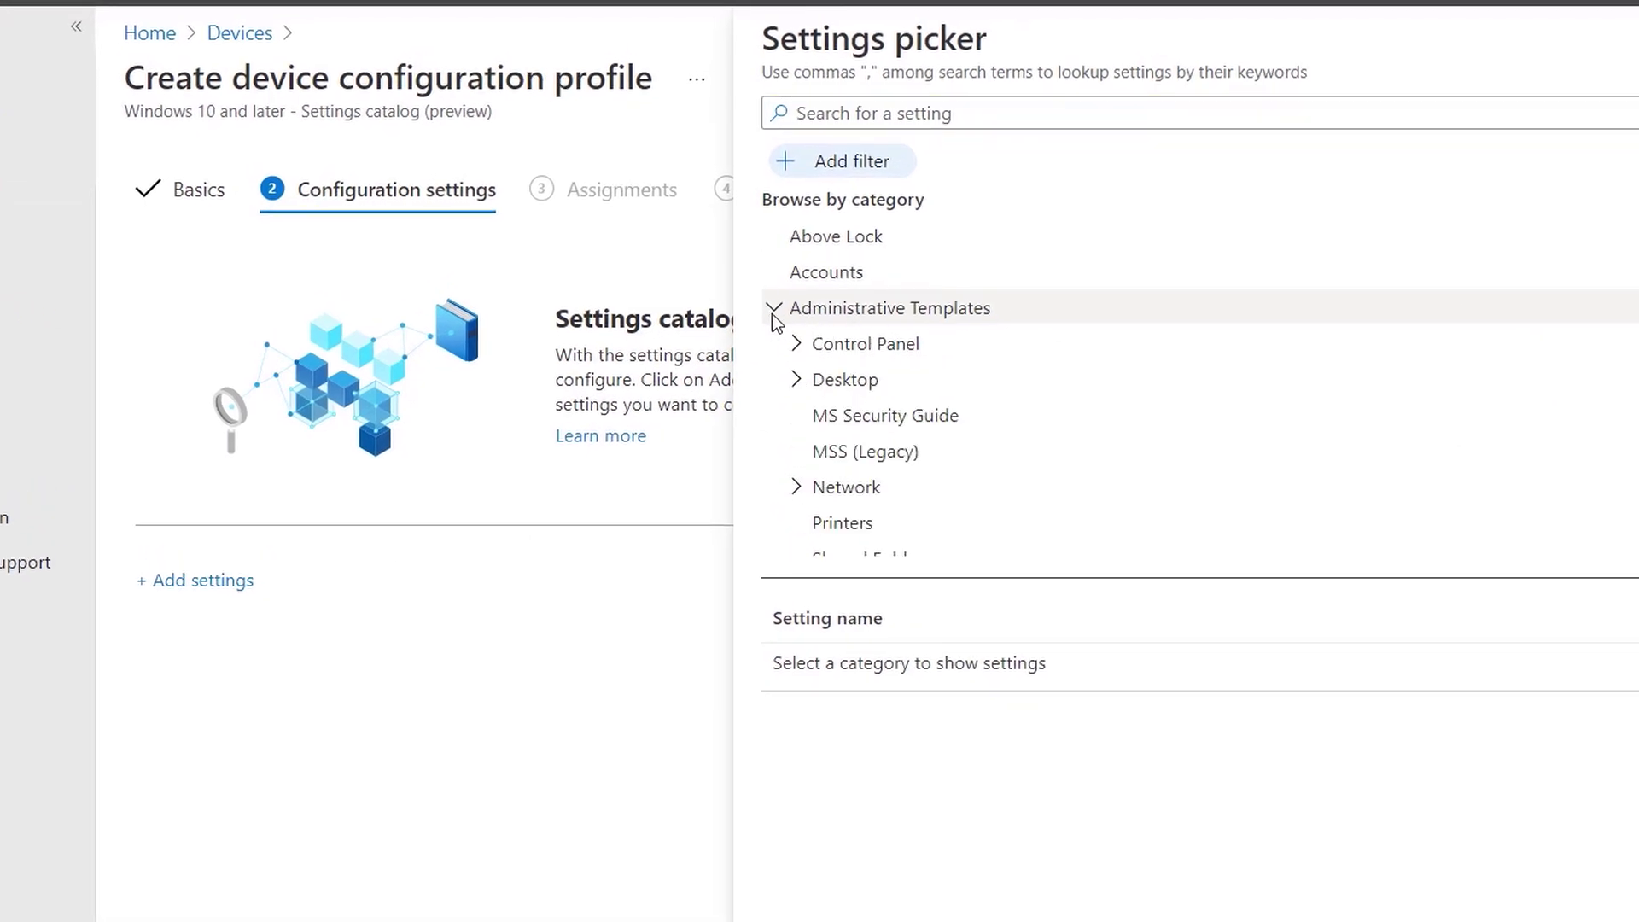
{"action": "scroll", "coordinate": [773, 319], "scroll_direction": "down", "scroll_amount": 1}
{"action": "scroll", "coordinate": [773, 319], "scroll_direction": "down", "scroll_amount": 2}
{"action": "scroll", "coordinate": [773, 318], "scroll_direction": "up", "scroll_amount": 2}
{"action": "scroll", "coordinate": [781, 315], "scroll_direction": "up", "scroll_amount": 1}
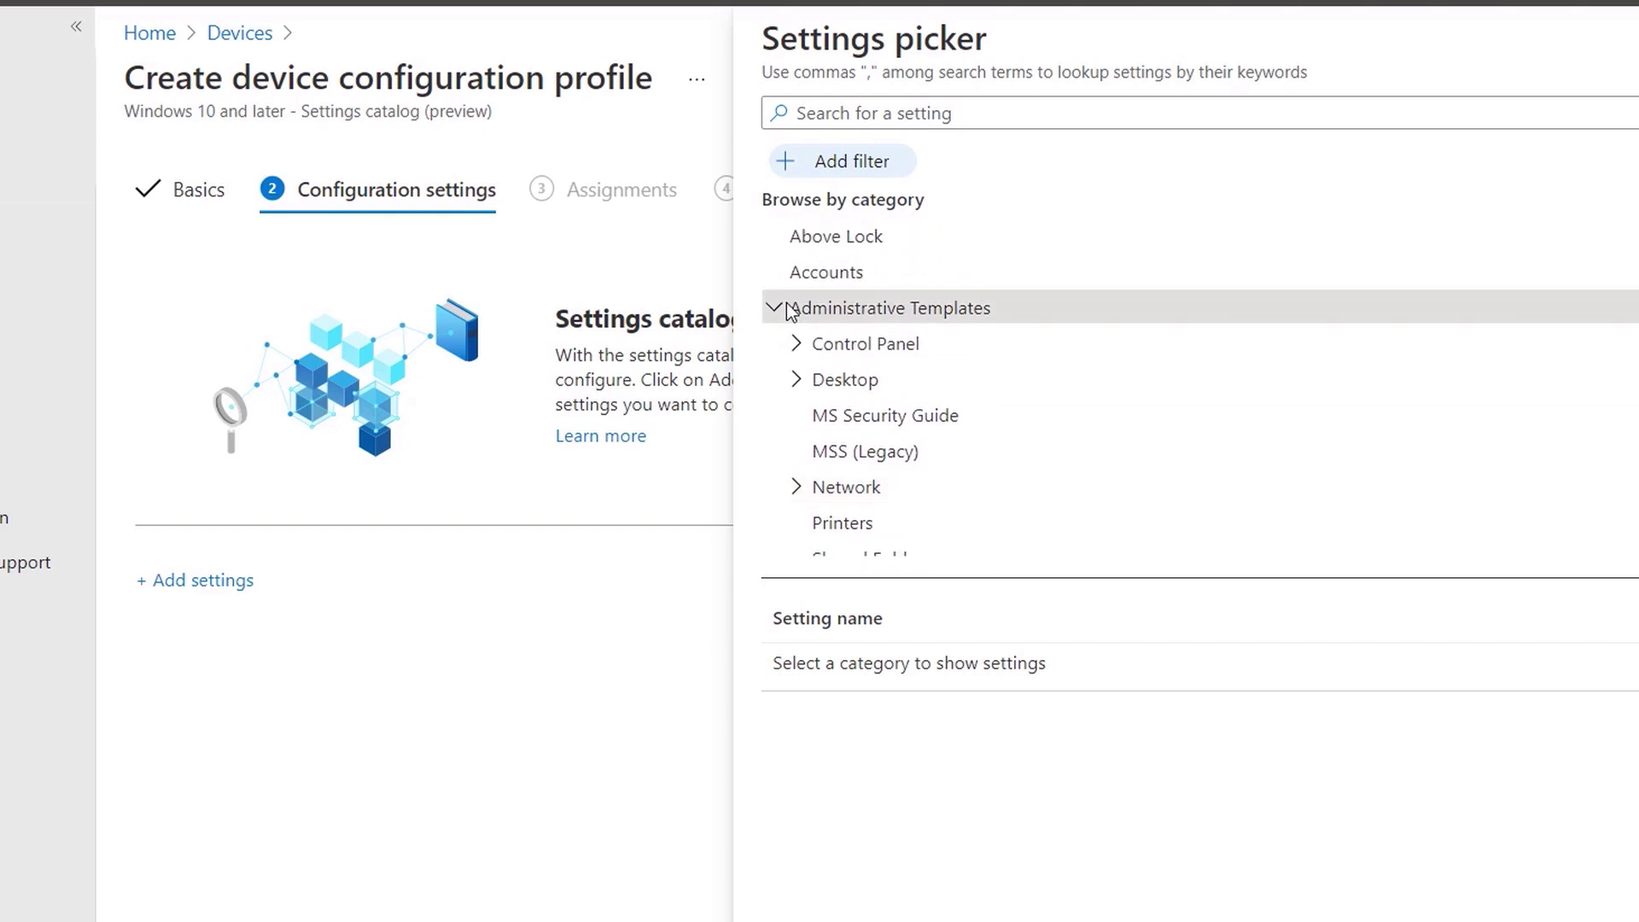
{"action": "left_click", "coordinate": [790, 313]}
{"action": "scroll", "coordinate": [790, 312], "scroll_direction": "down", "scroll_amount": 1}
{"action": "scroll", "coordinate": [790, 312], "scroll_direction": "down", "scroll_amount": 3}
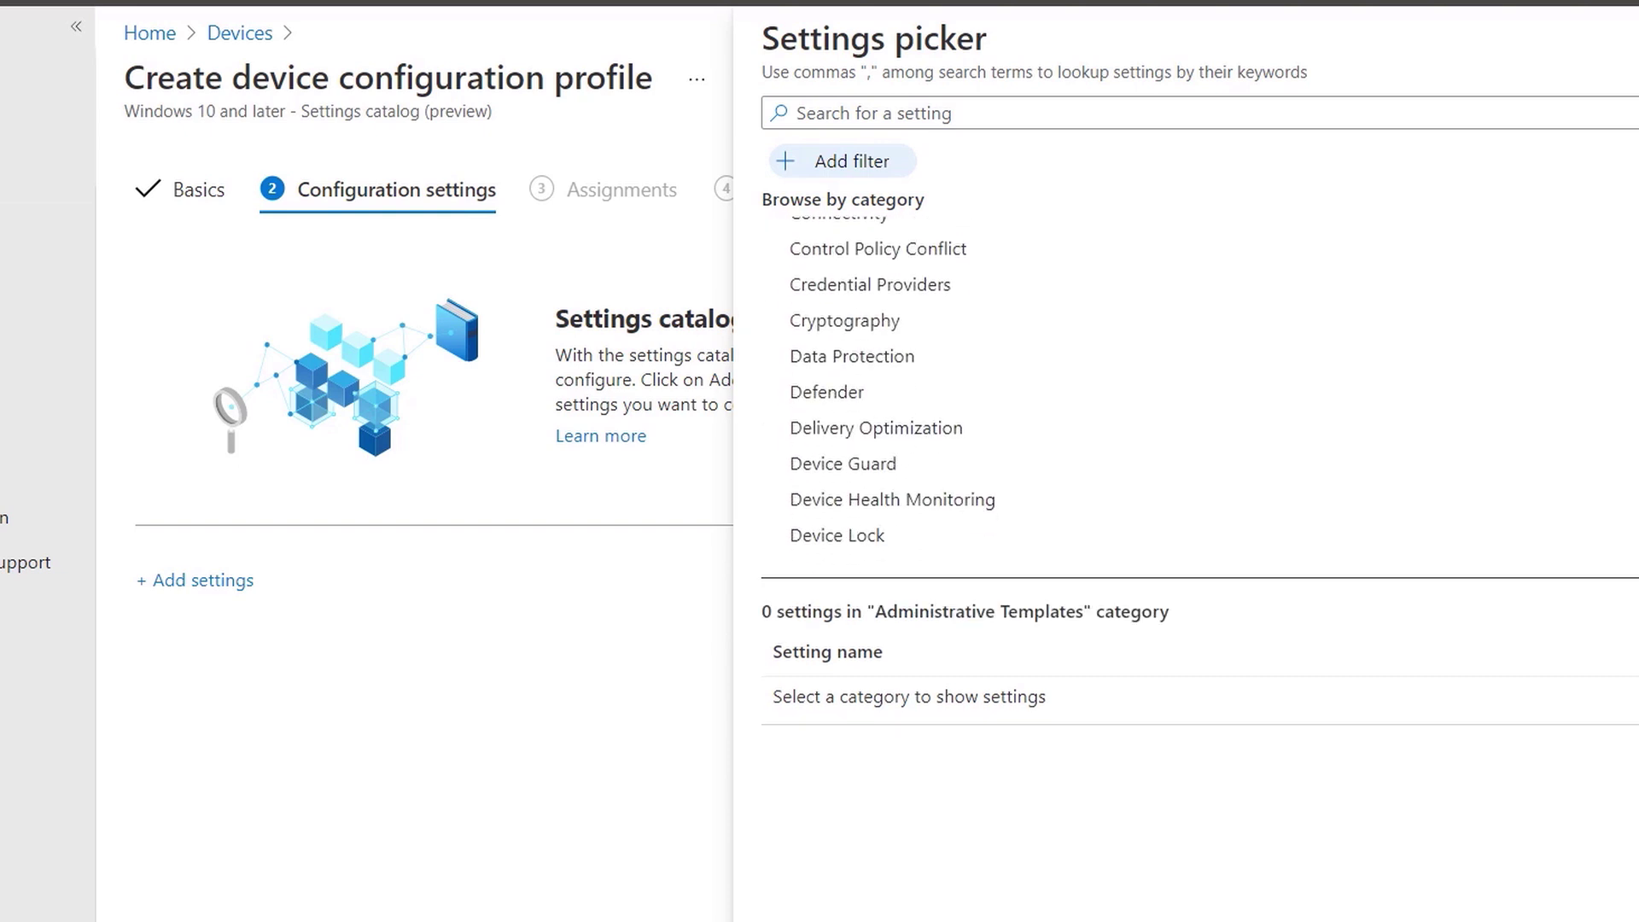
{"action": "scroll", "coordinate": [893, 380], "scroll_direction": "down", "scroll_amount": 1}
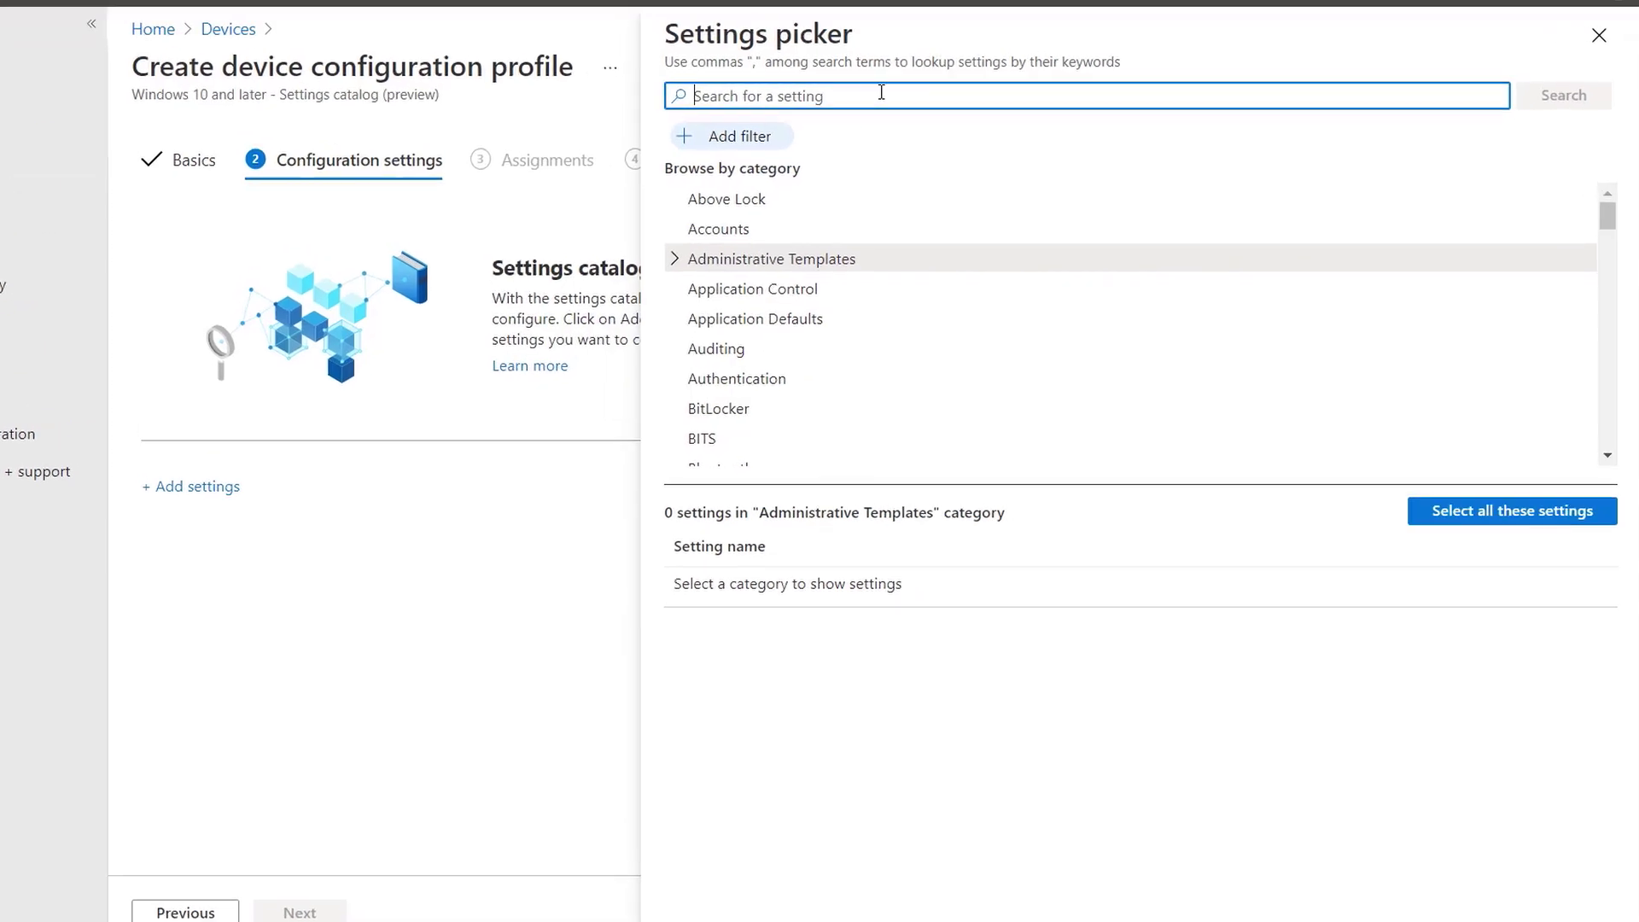
{"action": "type", "text": "script"}
- Search the catalog for 'script' and add all four Defender script settings to the profile
{"action": "left_click", "coordinate": [1600, 99]}
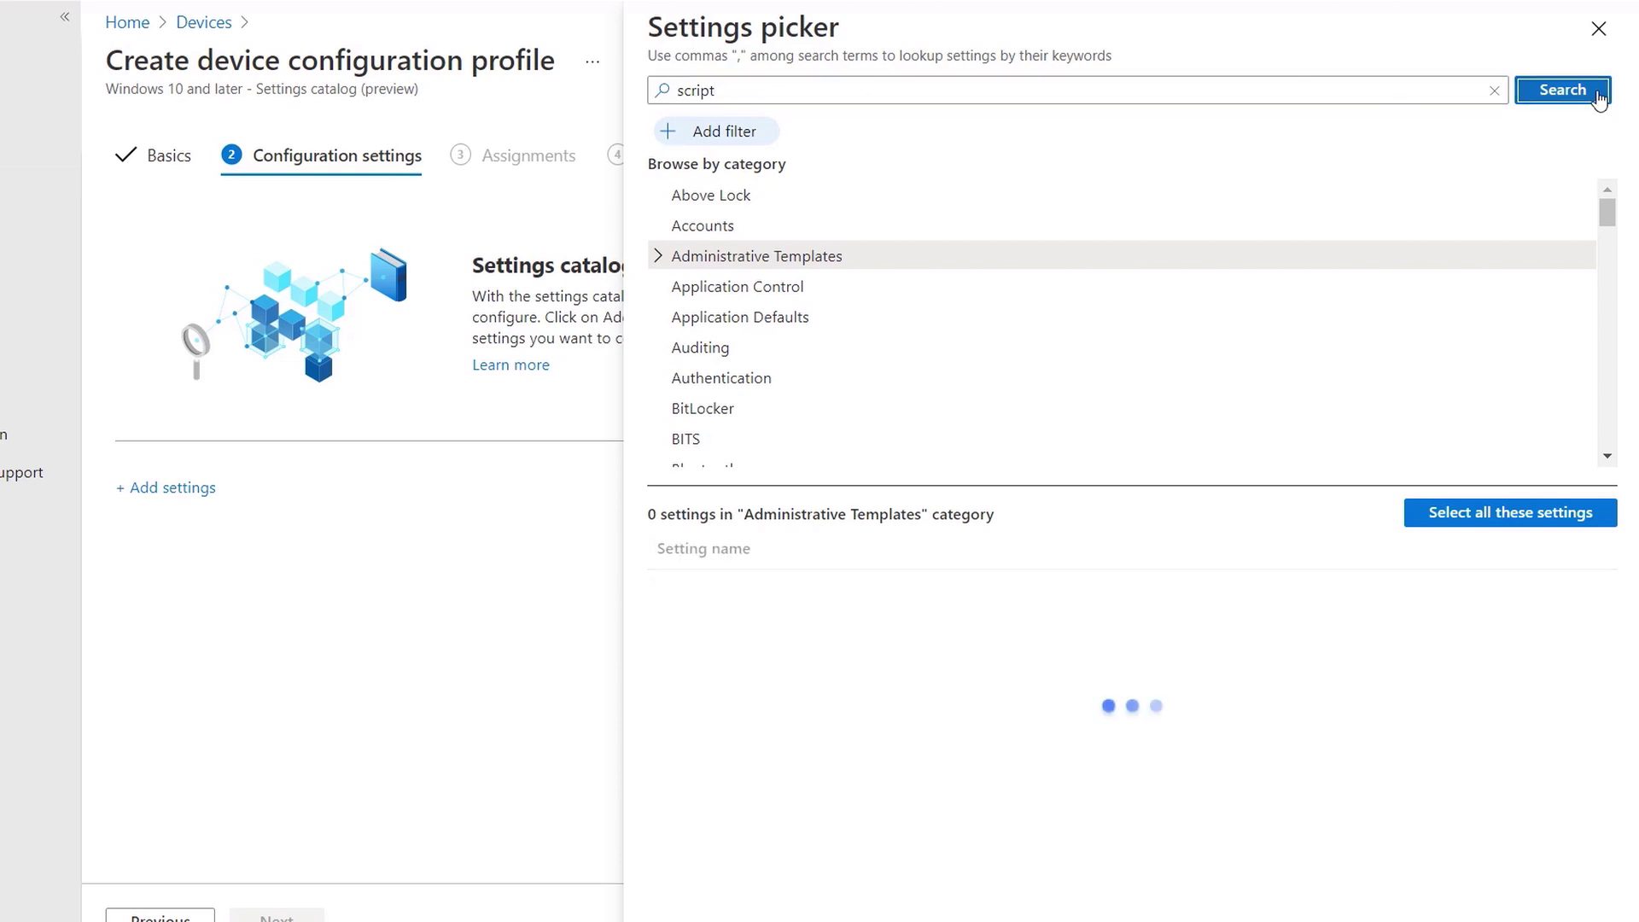
{"action": "left_click_drag", "start_coordinate": [1606, 220], "coordinate": [1617, 430]}
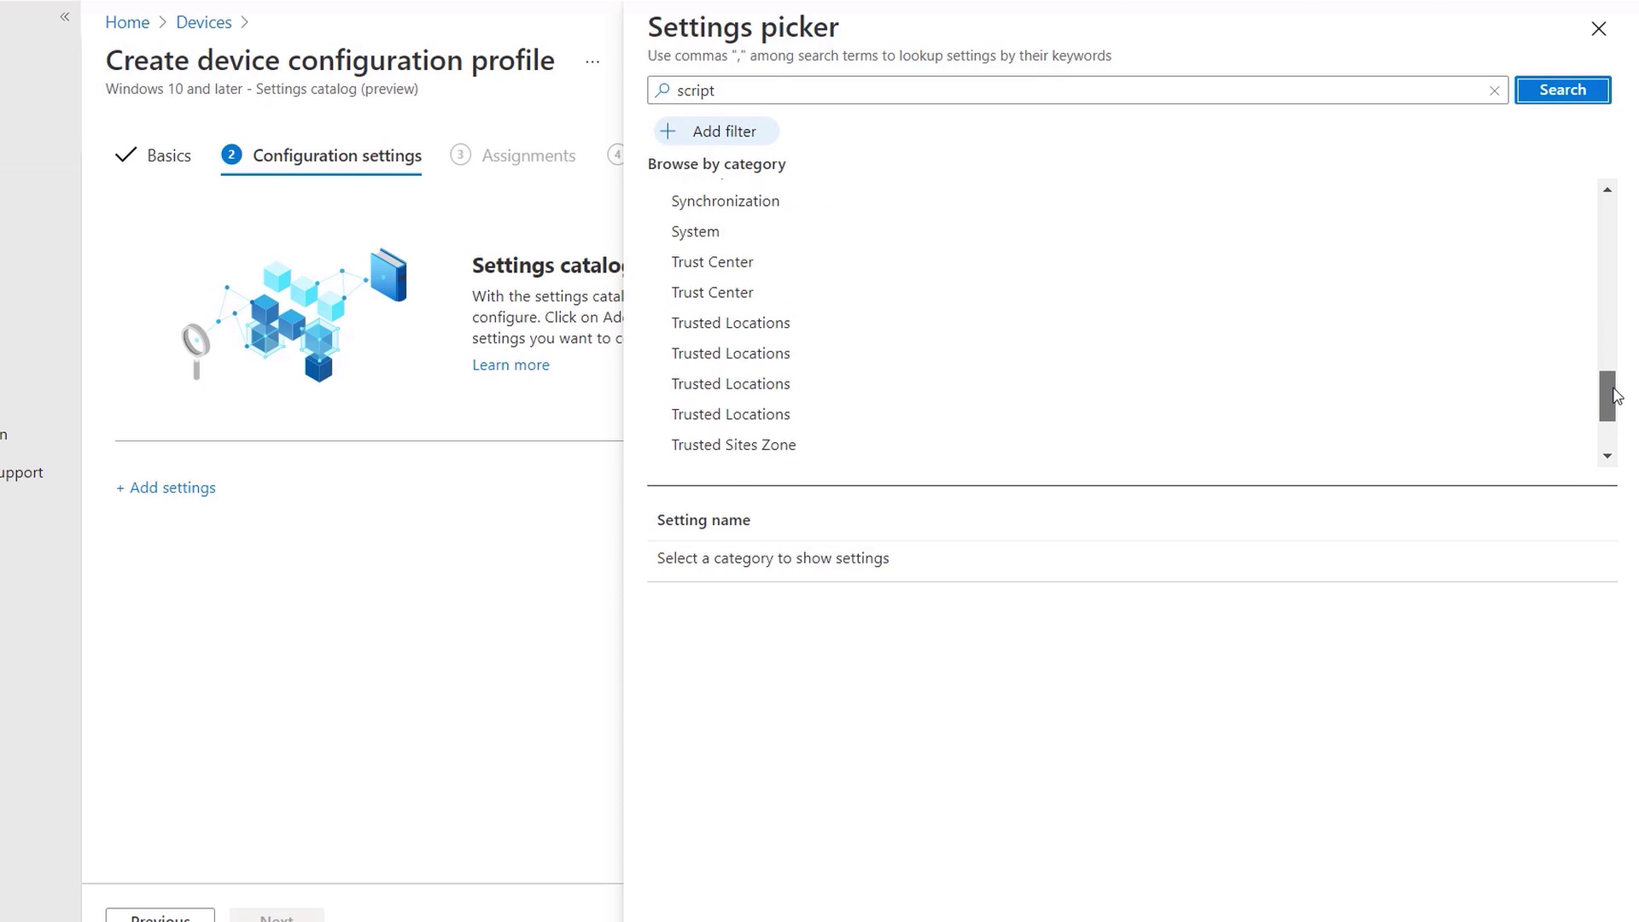
{"action": "mouse_move", "coordinate": [1622, 429]}
{"action": "left_mouse_down"}
{"action": "mouse_move", "coordinate": [1622, 393]}
{"action": "mouse_move", "coordinate": [1339, 183]}
{"action": "left_mouse_up"}
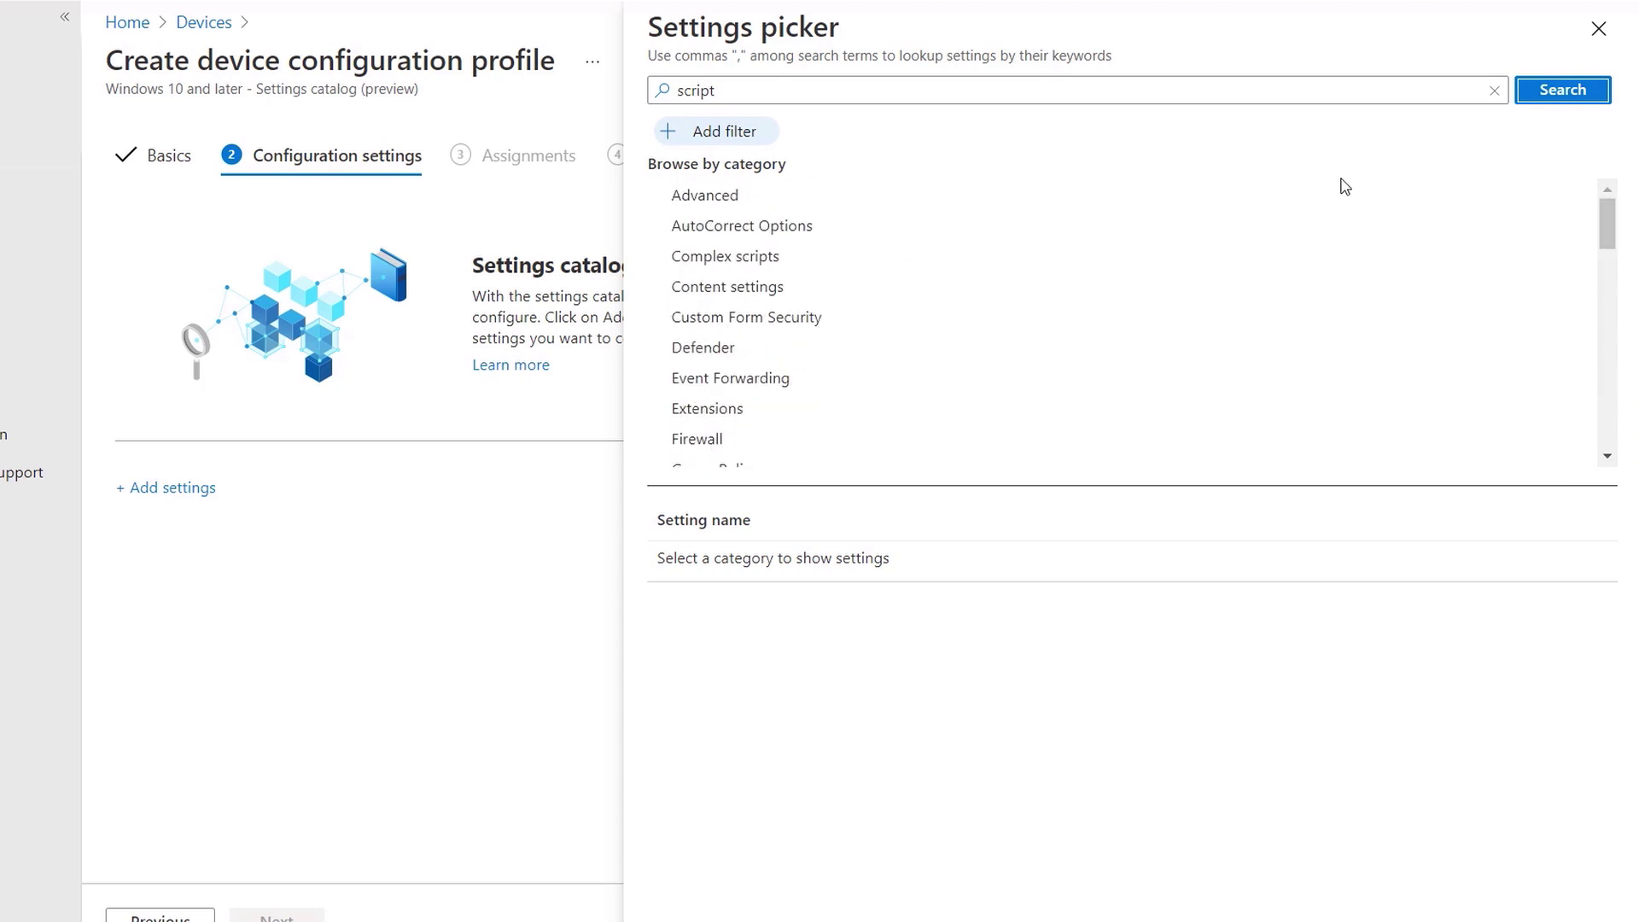
{"action": "left_click", "coordinate": [767, 356]}
{"action": "left_click", "coordinate": [1482, 518]}
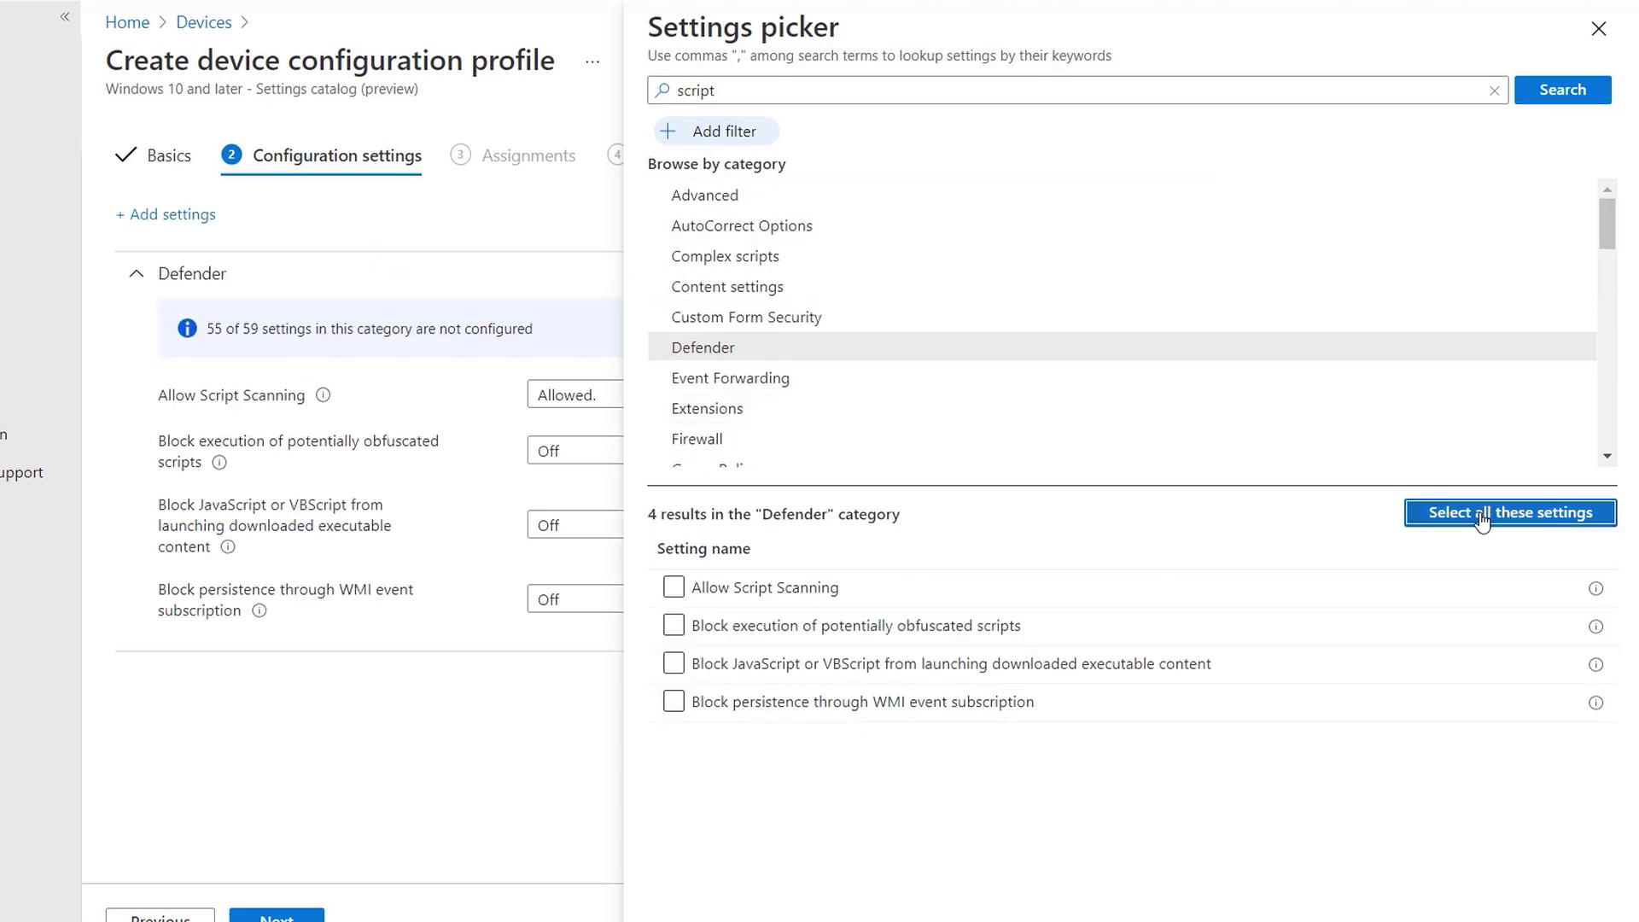
{"action": "left_click", "coordinate": [1598, 28]}
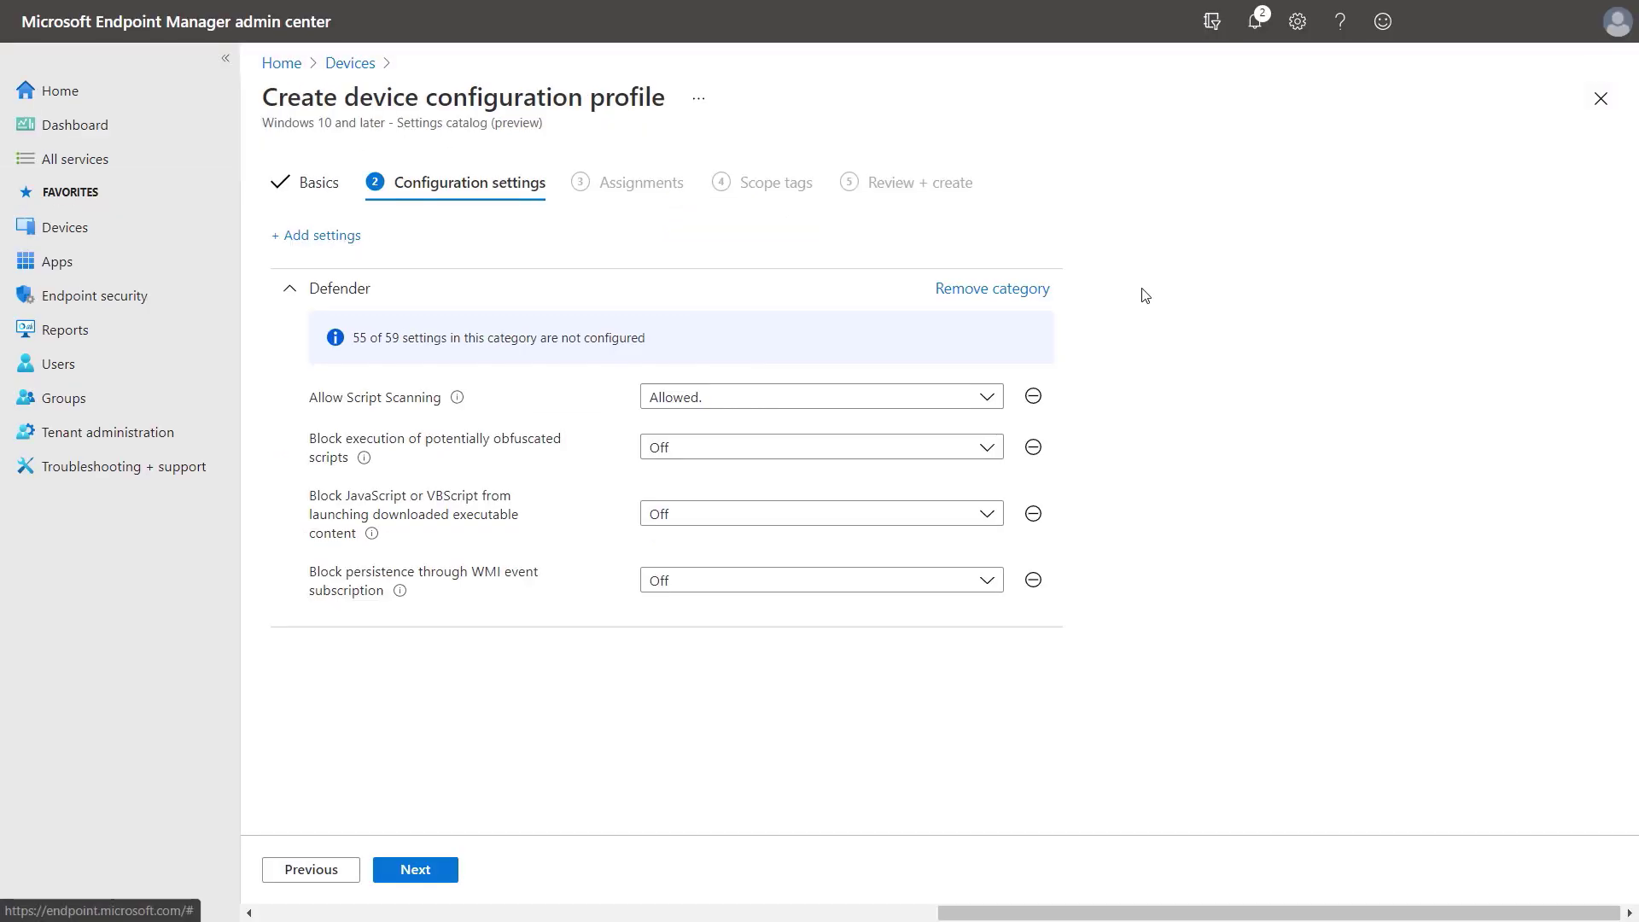
- Set obfuscated scripts, downloaded-content scripts and WMI event persistence to Block, then choose assignment exclusions
{"action": "left_click", "coordinate": [936, 451]}
{"action": "left_click", "coordinate": [909, 509]}
{"action": "left_click", "coordinate": [901, 575]}
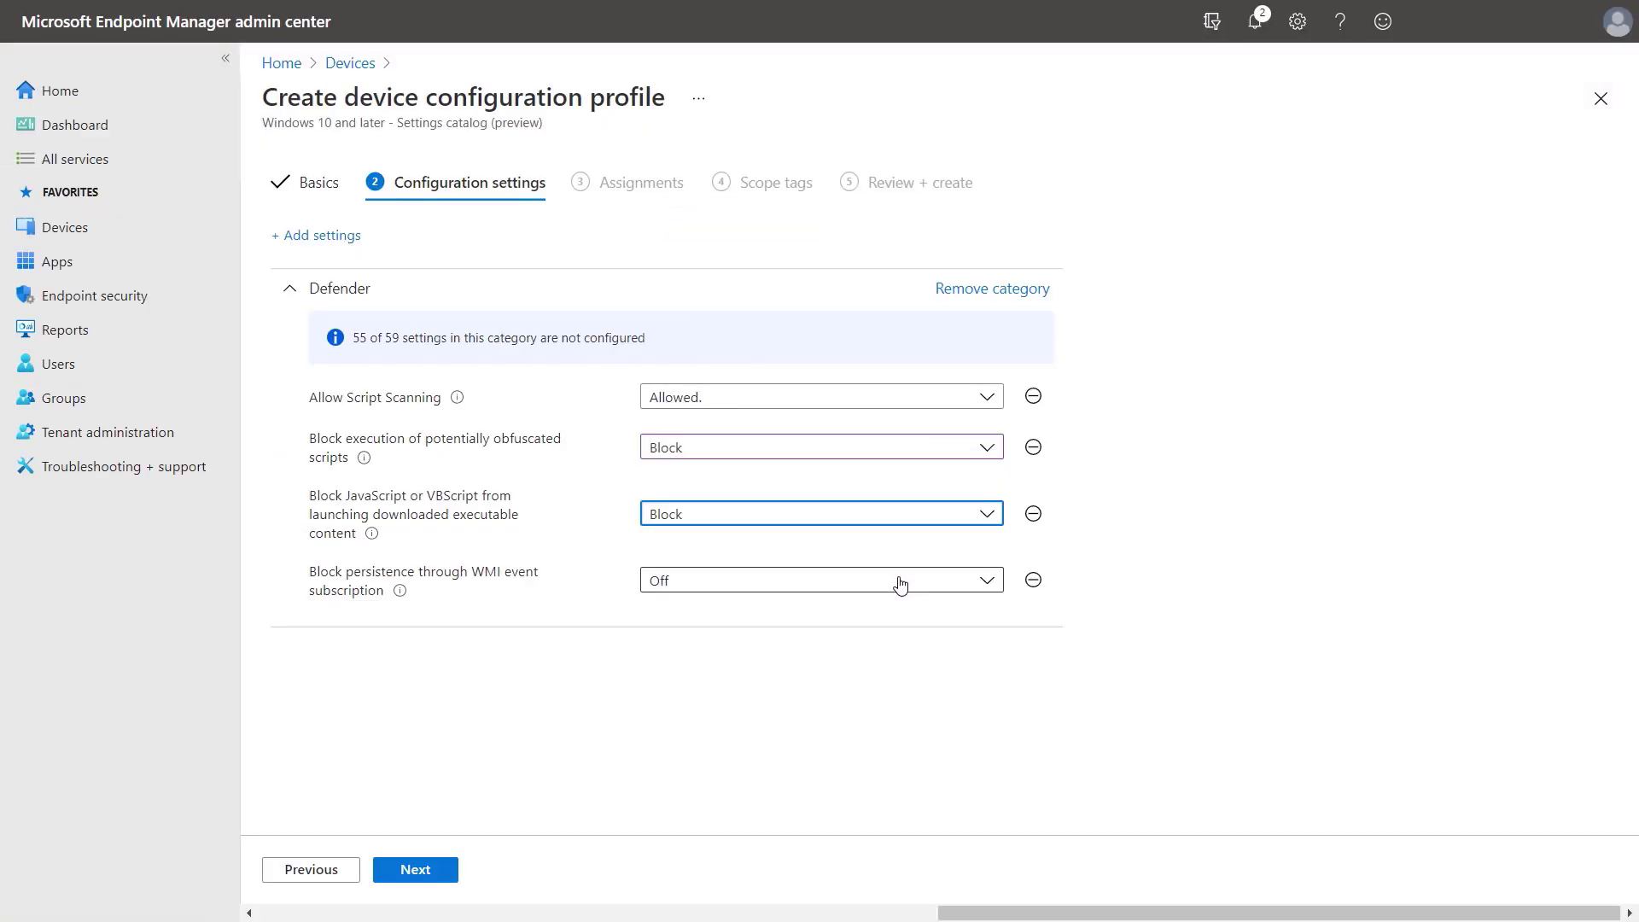
{"action": "left_click", "coordinate": [881, 642]}
{"action": "left_click", "coordinate": [448, 874]}
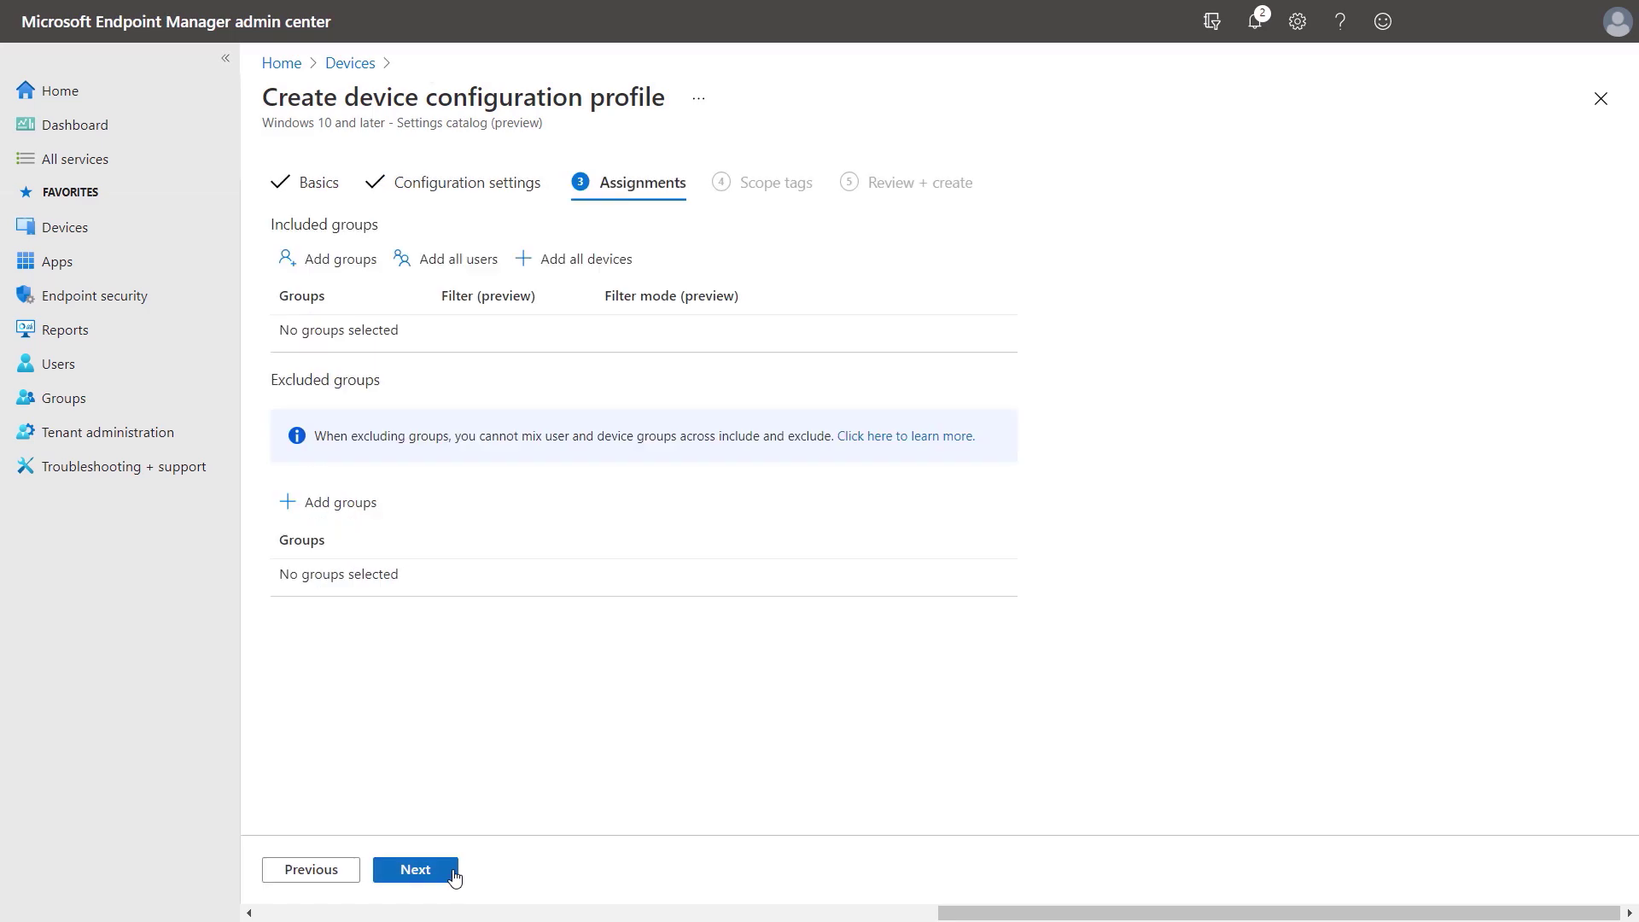
{"action": "left_click", "coordinate": [349, 504]}
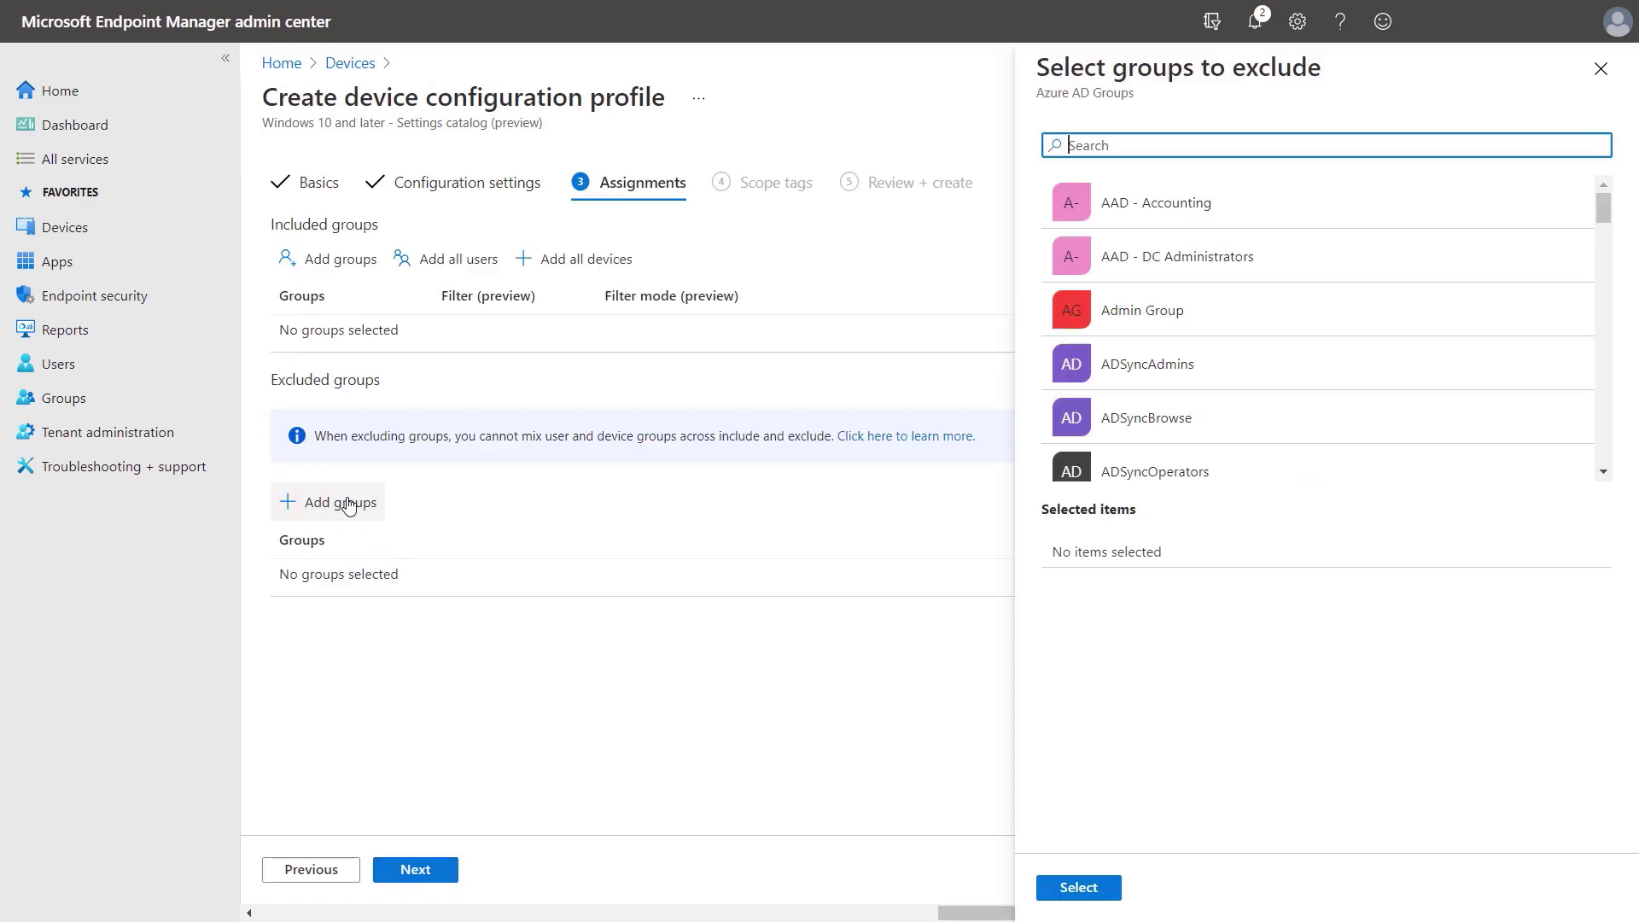
{"action": "type", "text": "corp"}
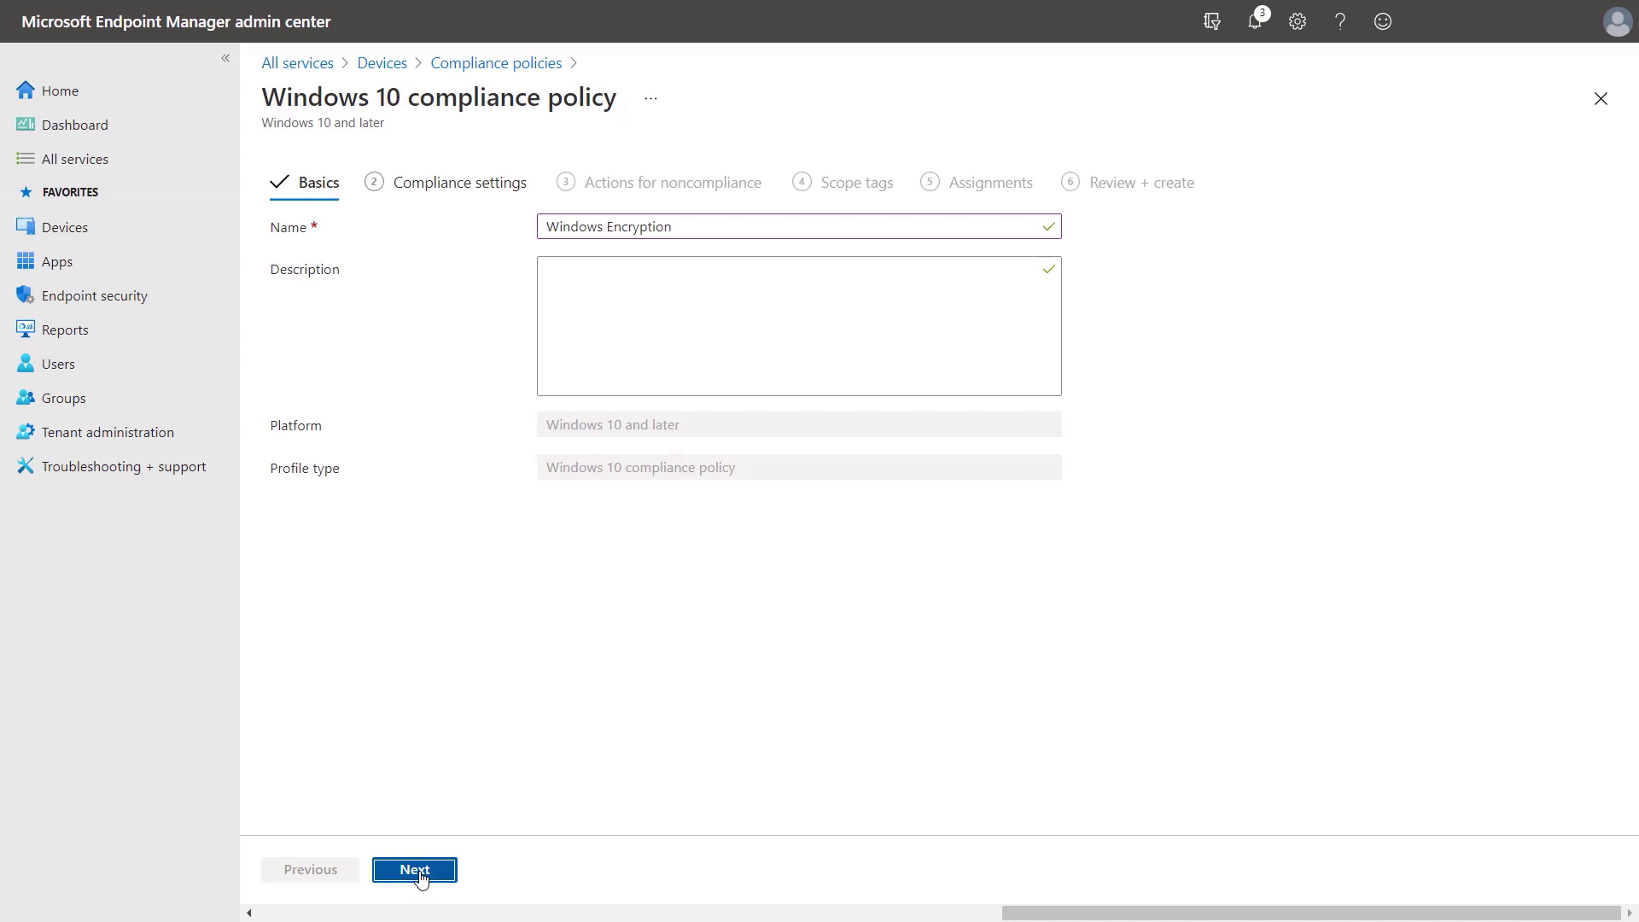
- Set BitLocker, Secure Boot and code integrity to Require in the compliance settings
{"action": "left_click", "coordinate": [415, 869]}
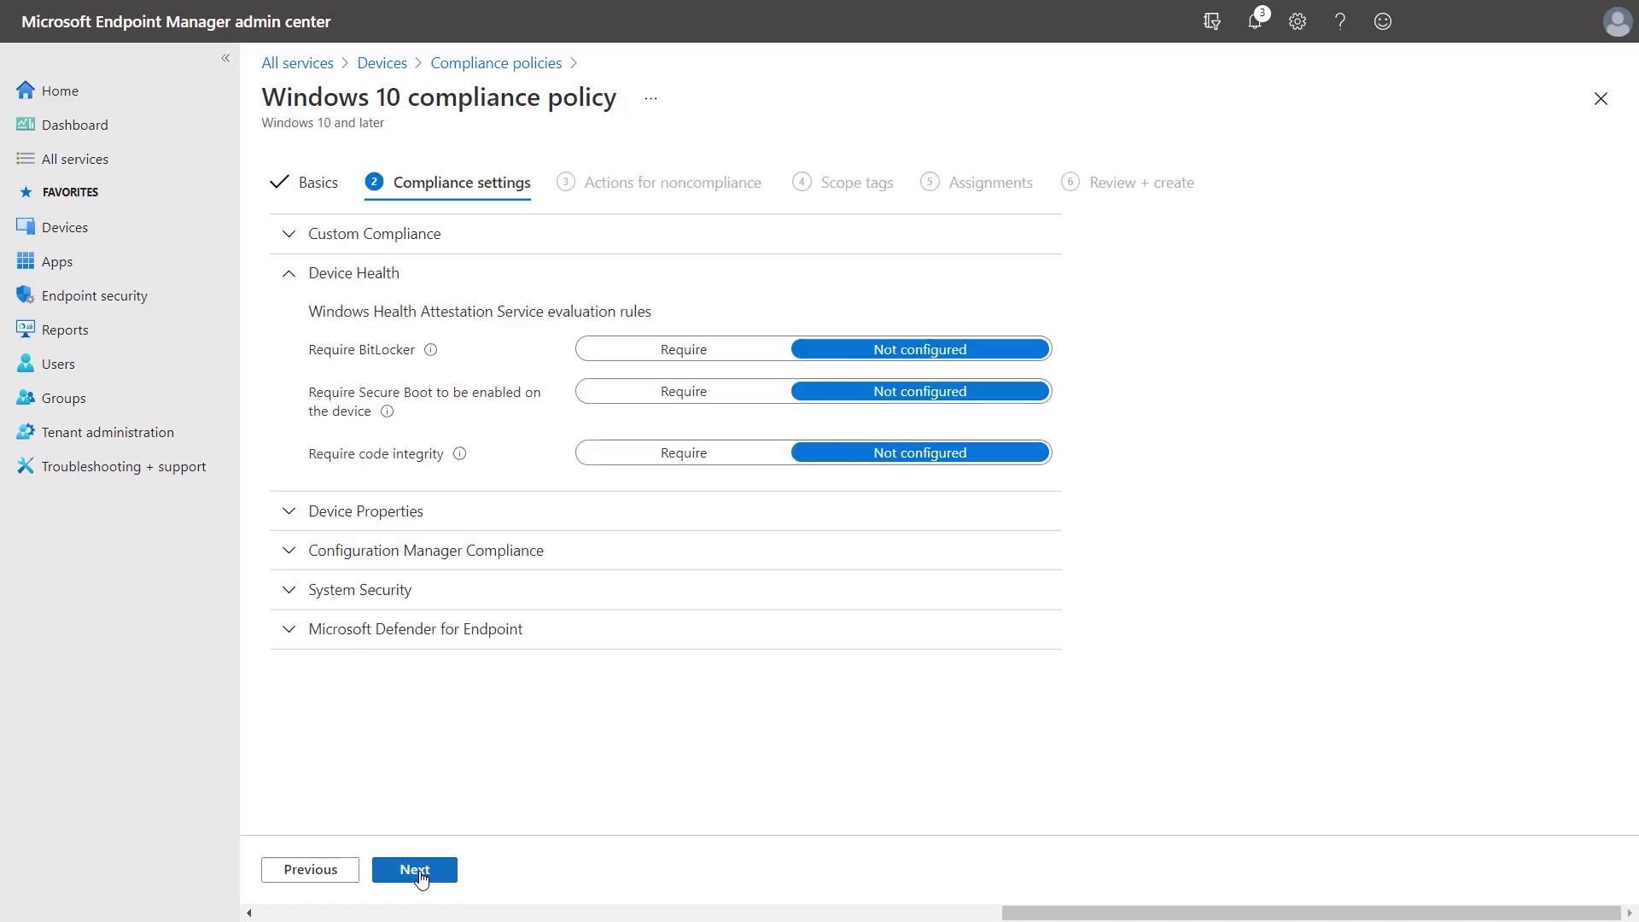
{"action": "left_click", "coordinate": [679, 350]}
{"action": "left_click", "coordinate": [678, 401]}
{"action": "left_click", "coordinate": [675, 454]}
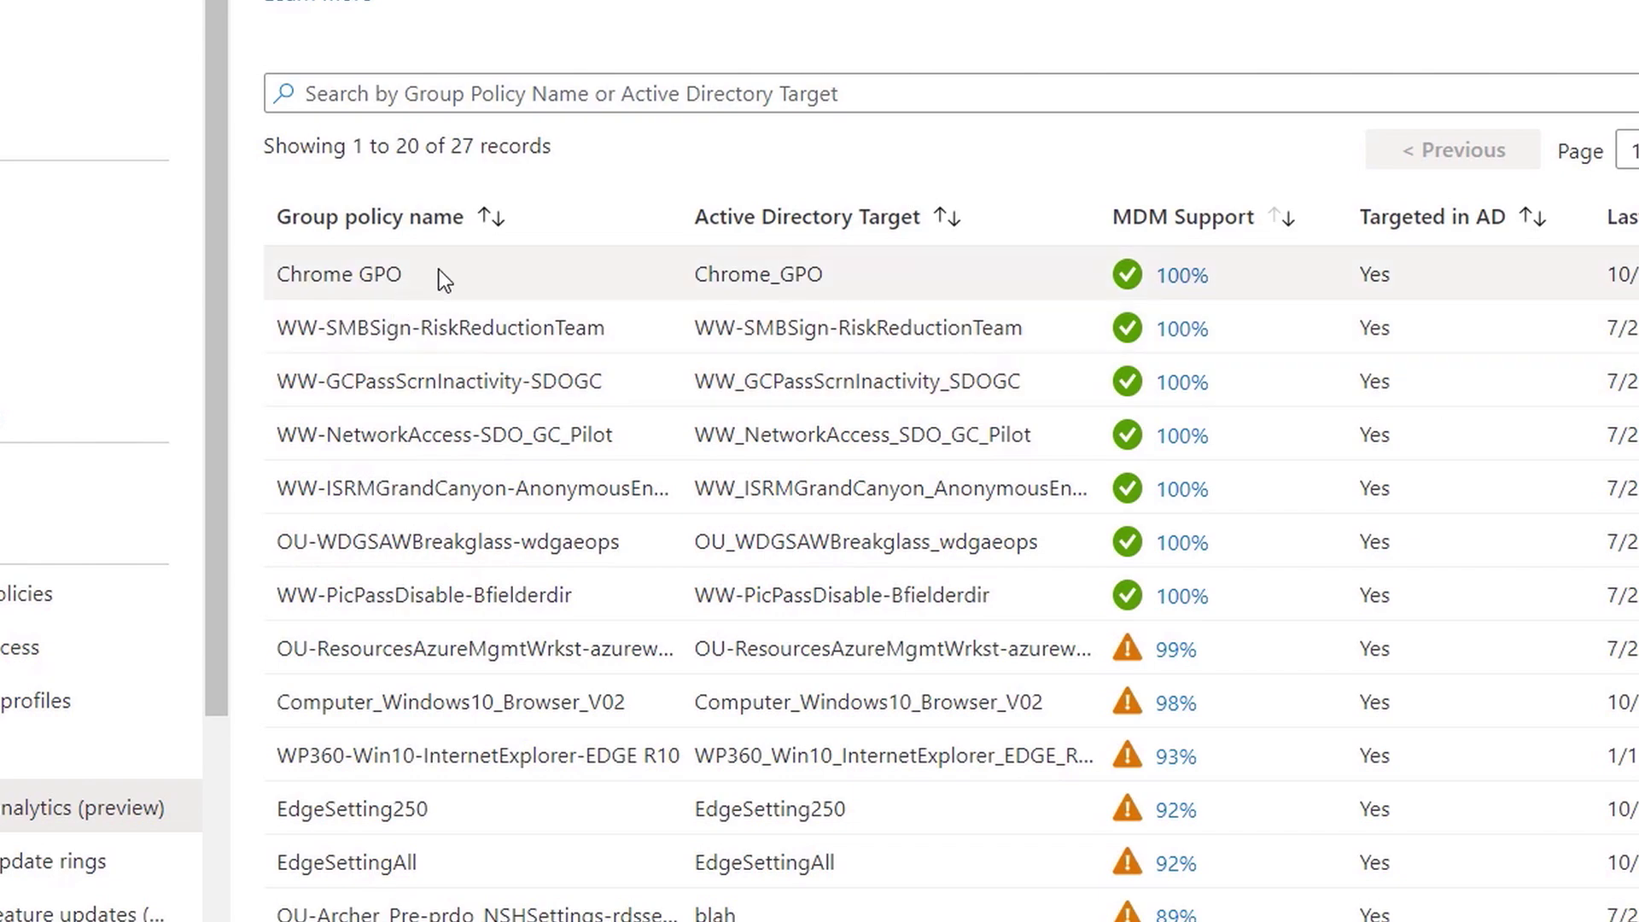
- Start migrating the Chrome GPO with all seven of its settings selected
{"action": "left_click", "coordinate": [1175, 276]}
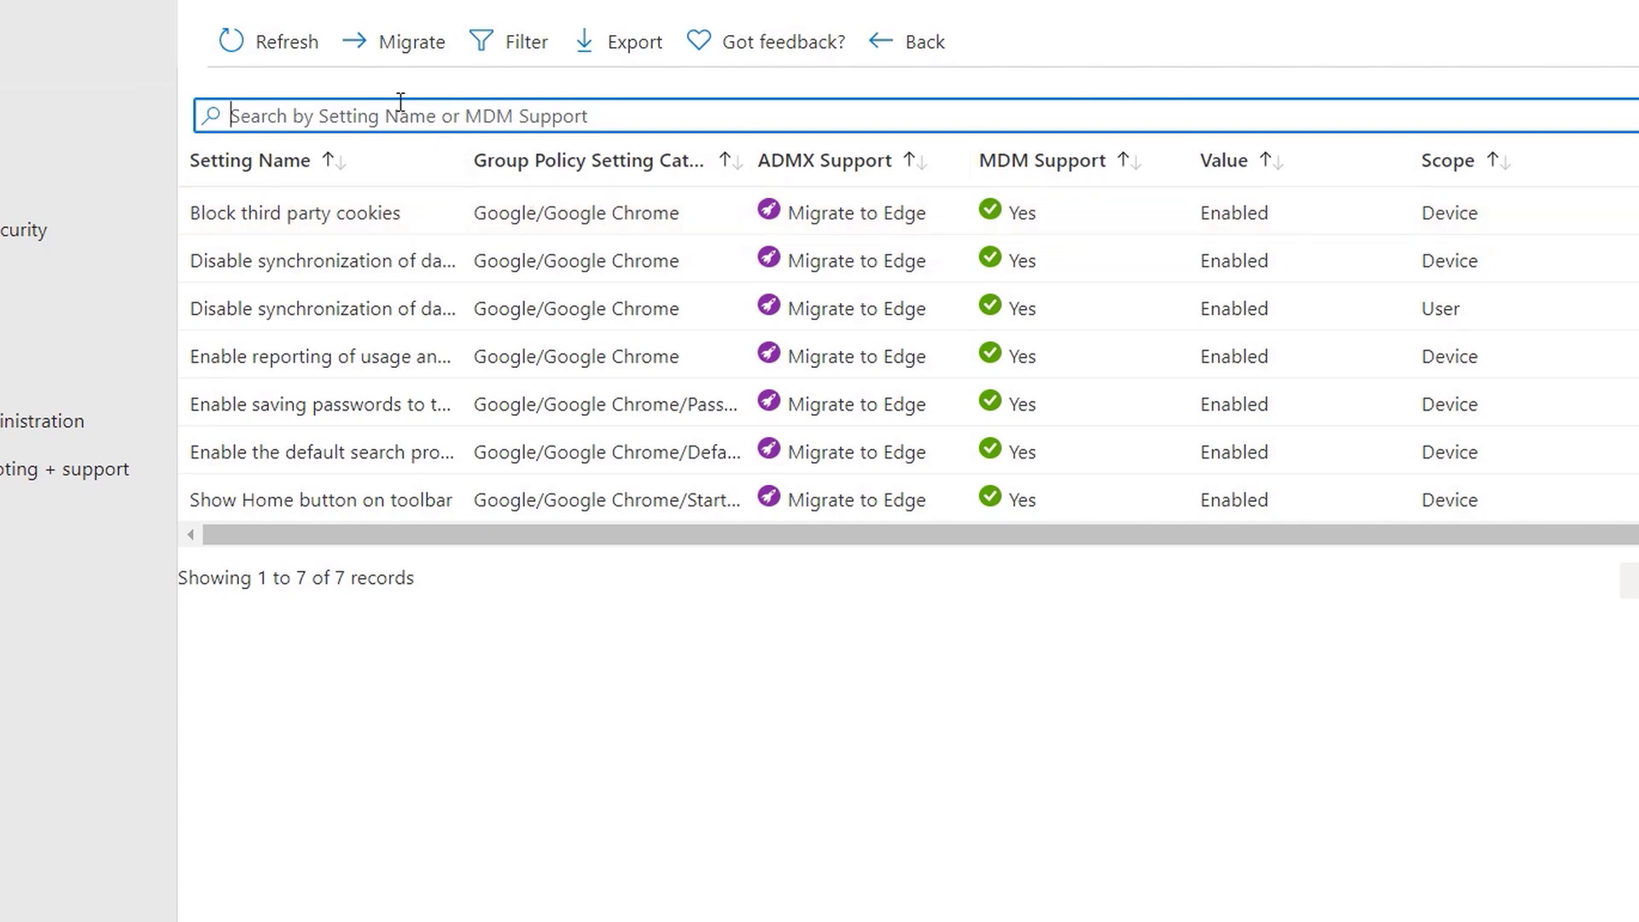
{"action": "left_click", "coordinate": [408, 46]}
{"action": "left_click", "coordinate": [258, 540]}
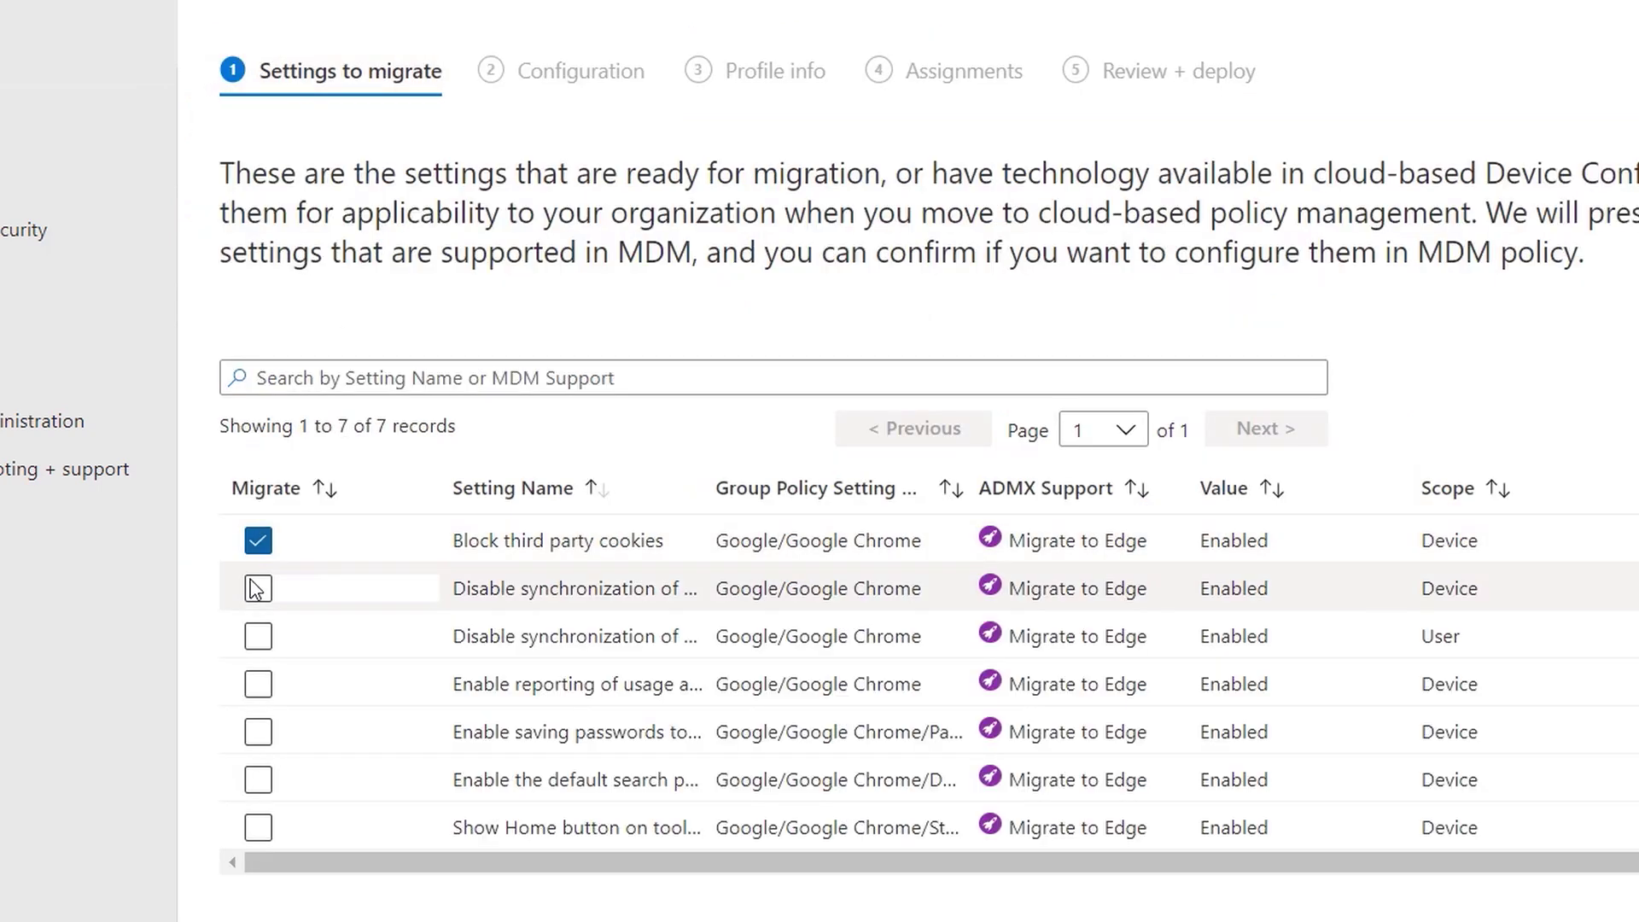
{"action": "left_click", "coordinate": [257, 588]}
{"action": "left_click", "coordinate": [257, 635]}
{"action": "left_click", "coordinate": [258, 684]}
{"action": "left_click", "coordinate": [258, 732]}
{"action": "left_click", "coordinate": [258, 778]}
{"action": "left_click", "coordinate": [257, 827]}
{"action": "scroll", "coordinate": [375, 898], "scroll_direction": "down", "scroll_amount": 2}
- Name the profile 'Chrome to Edge', assign it to all devices, and reach review
{"action": "left_click", "coordinate": [407, 861]}
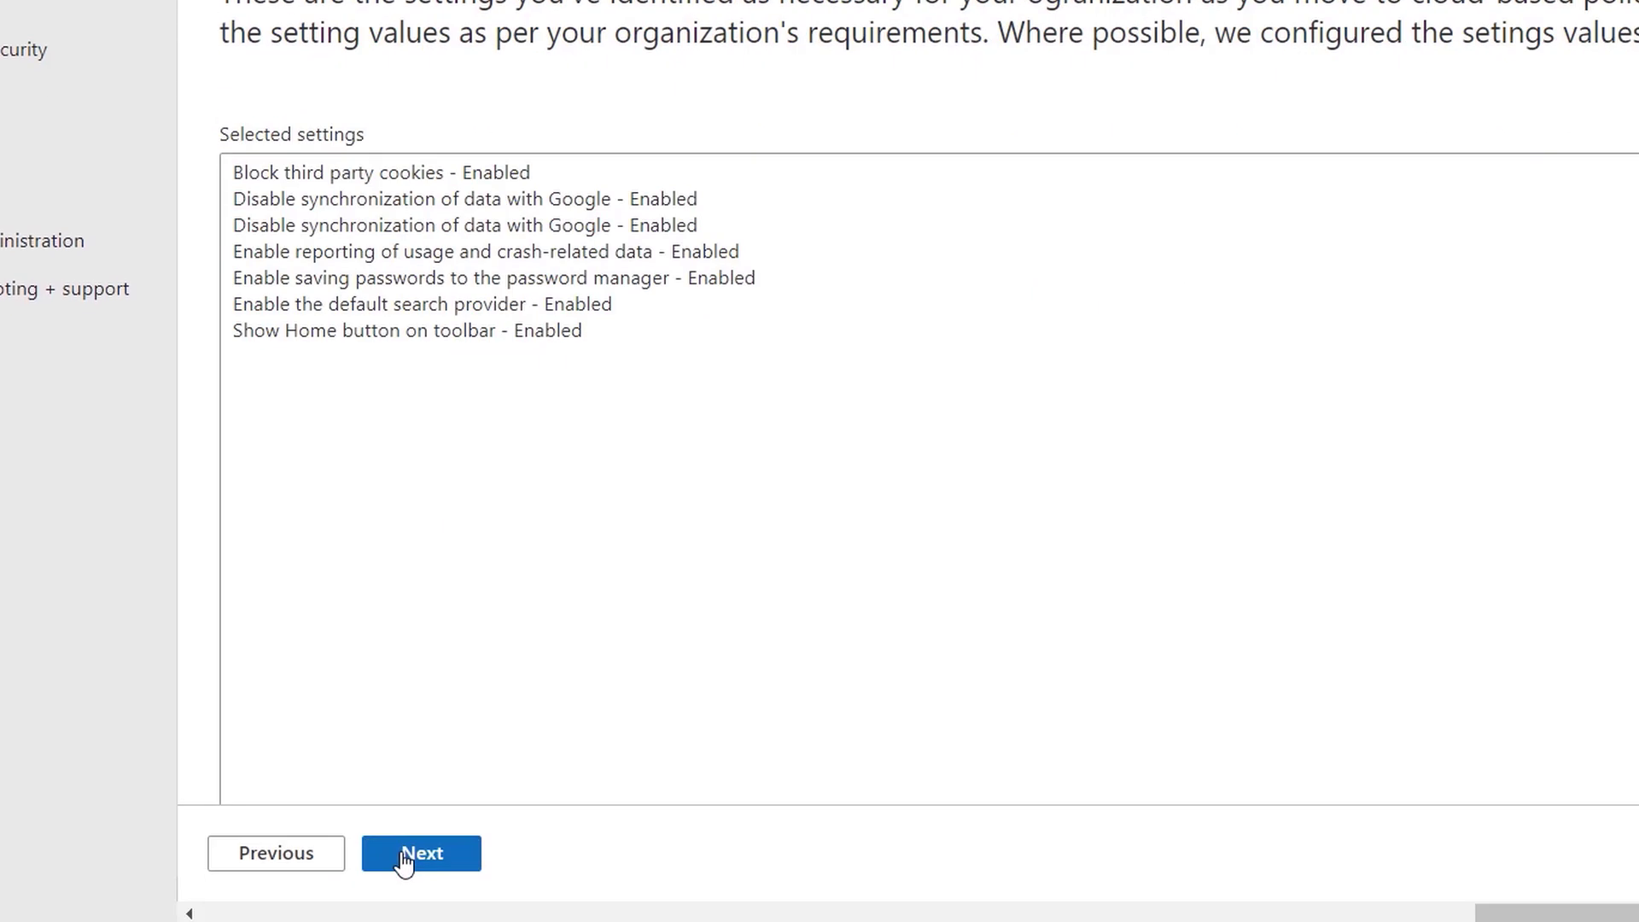
{"action": "left_click", "coordinate": [406, 861]}
{"action": "left_click", "coordinate": [315, 129]}
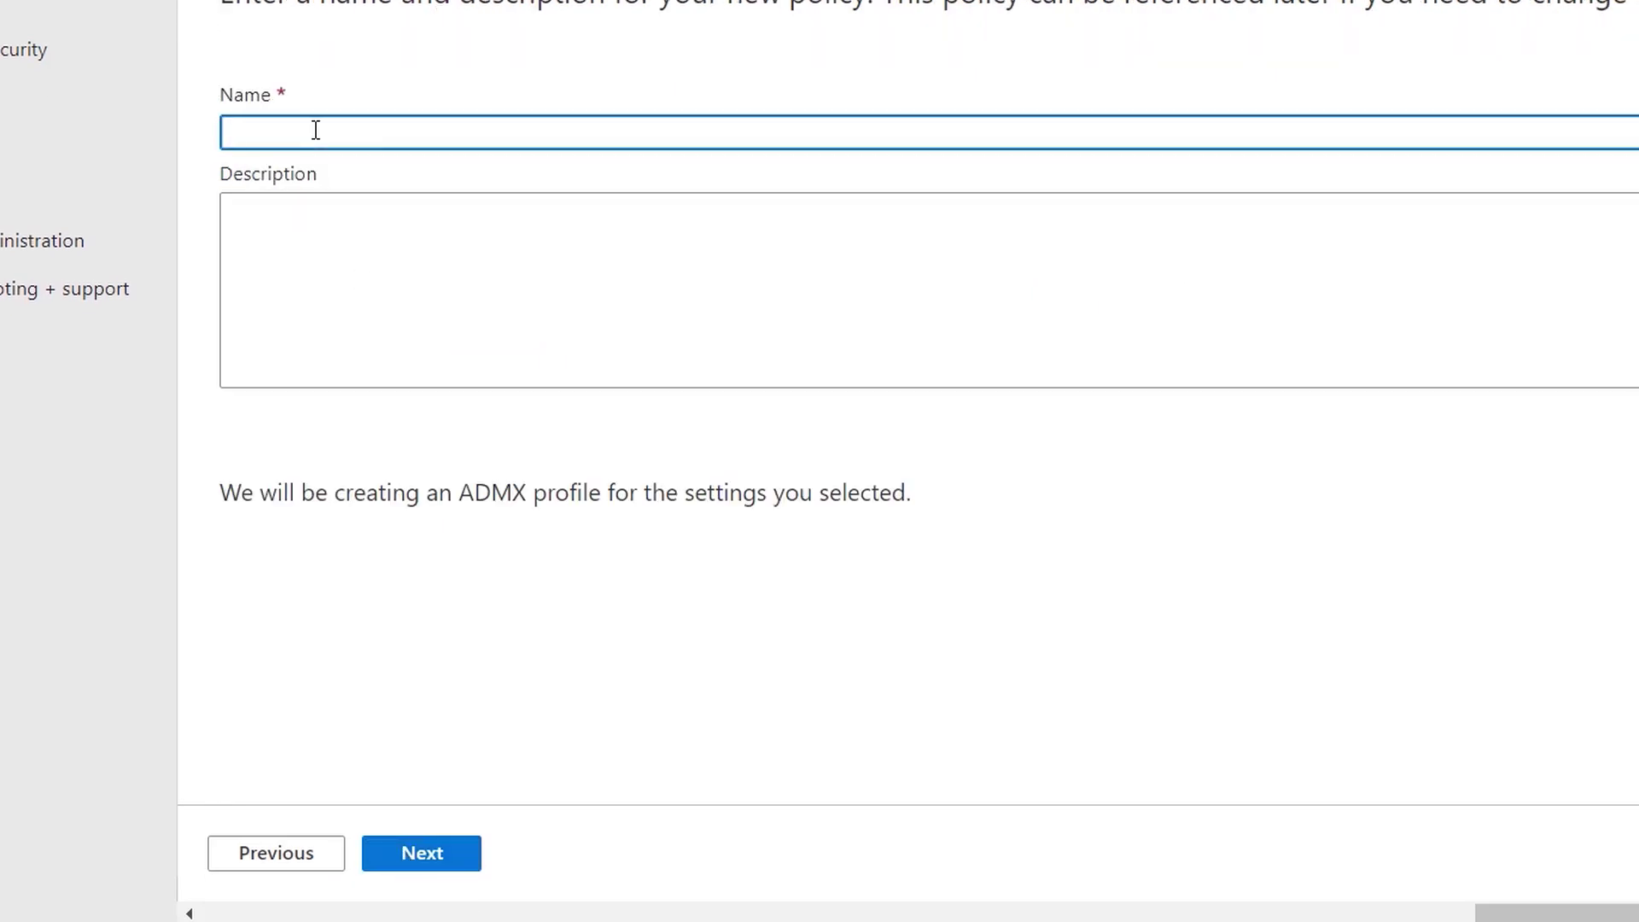
{"action": "type", "text": "Chrome to Edge"}
{"action": "left_click", "coordinate": [405, 861]}
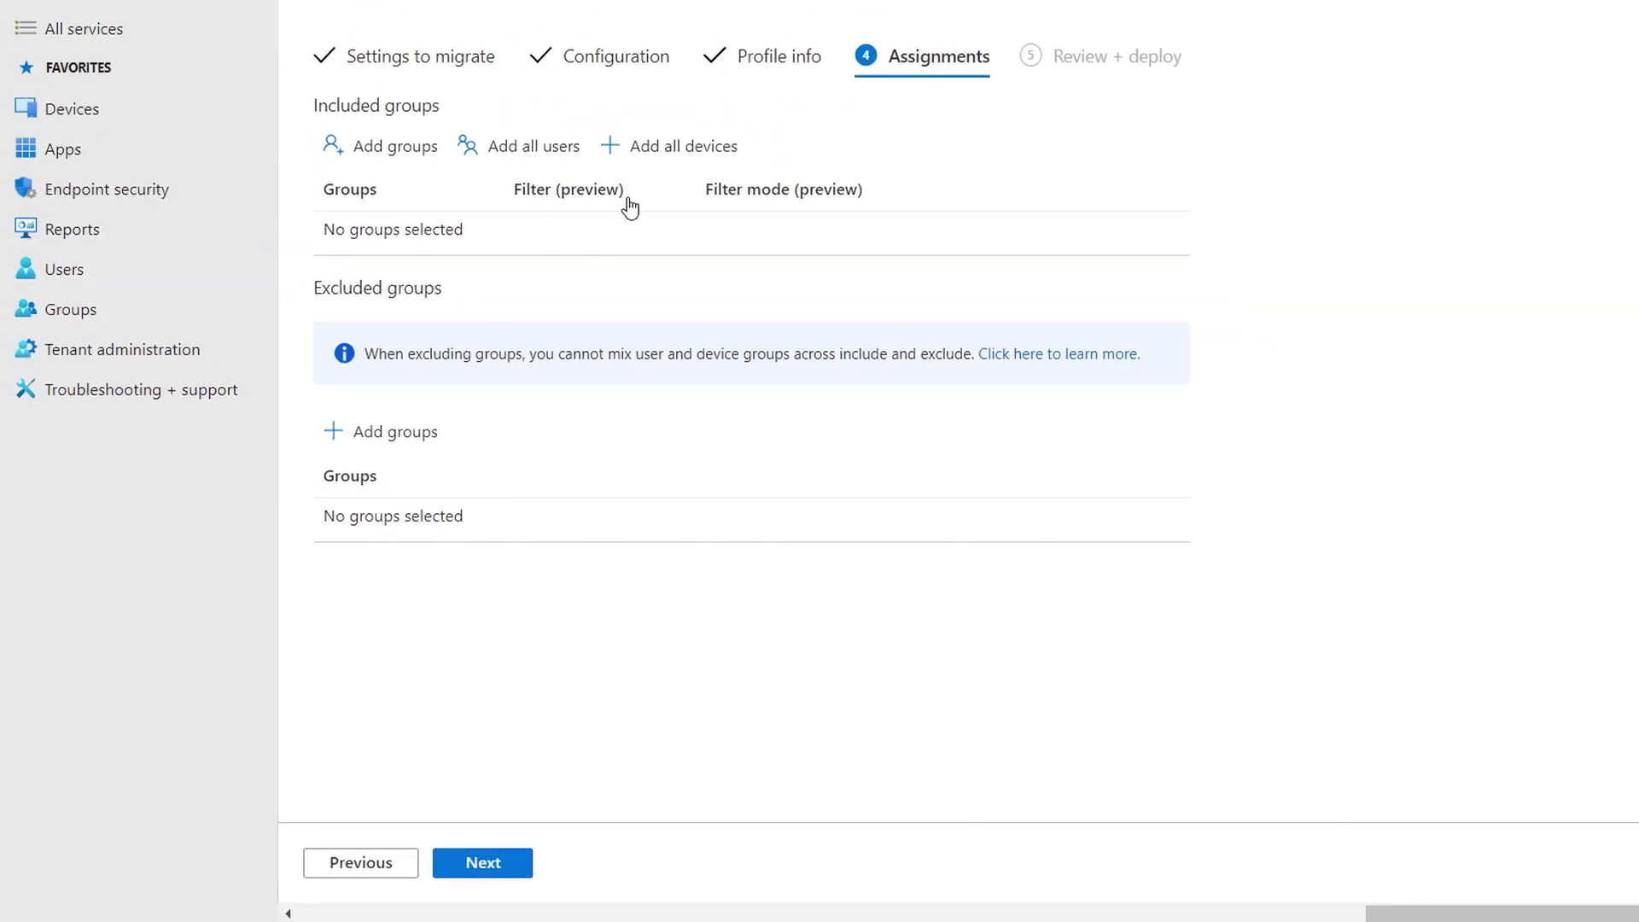
{"action": "left_click", "coordinate": [659, 146]}
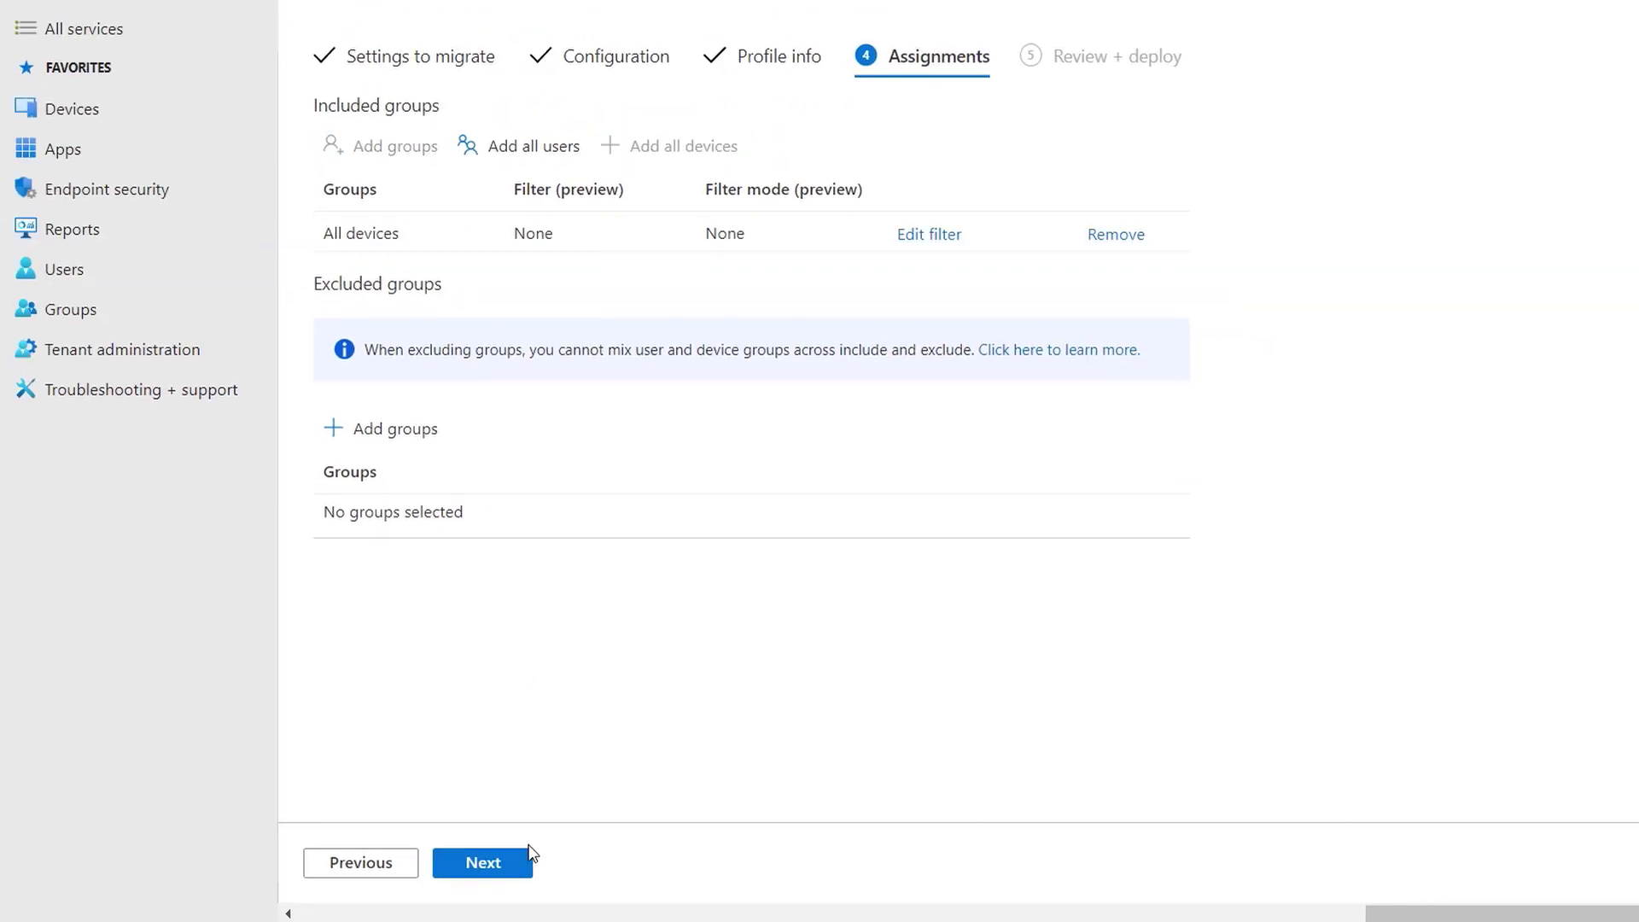
{"action": "left_click", "coordinate": [521, 862]}
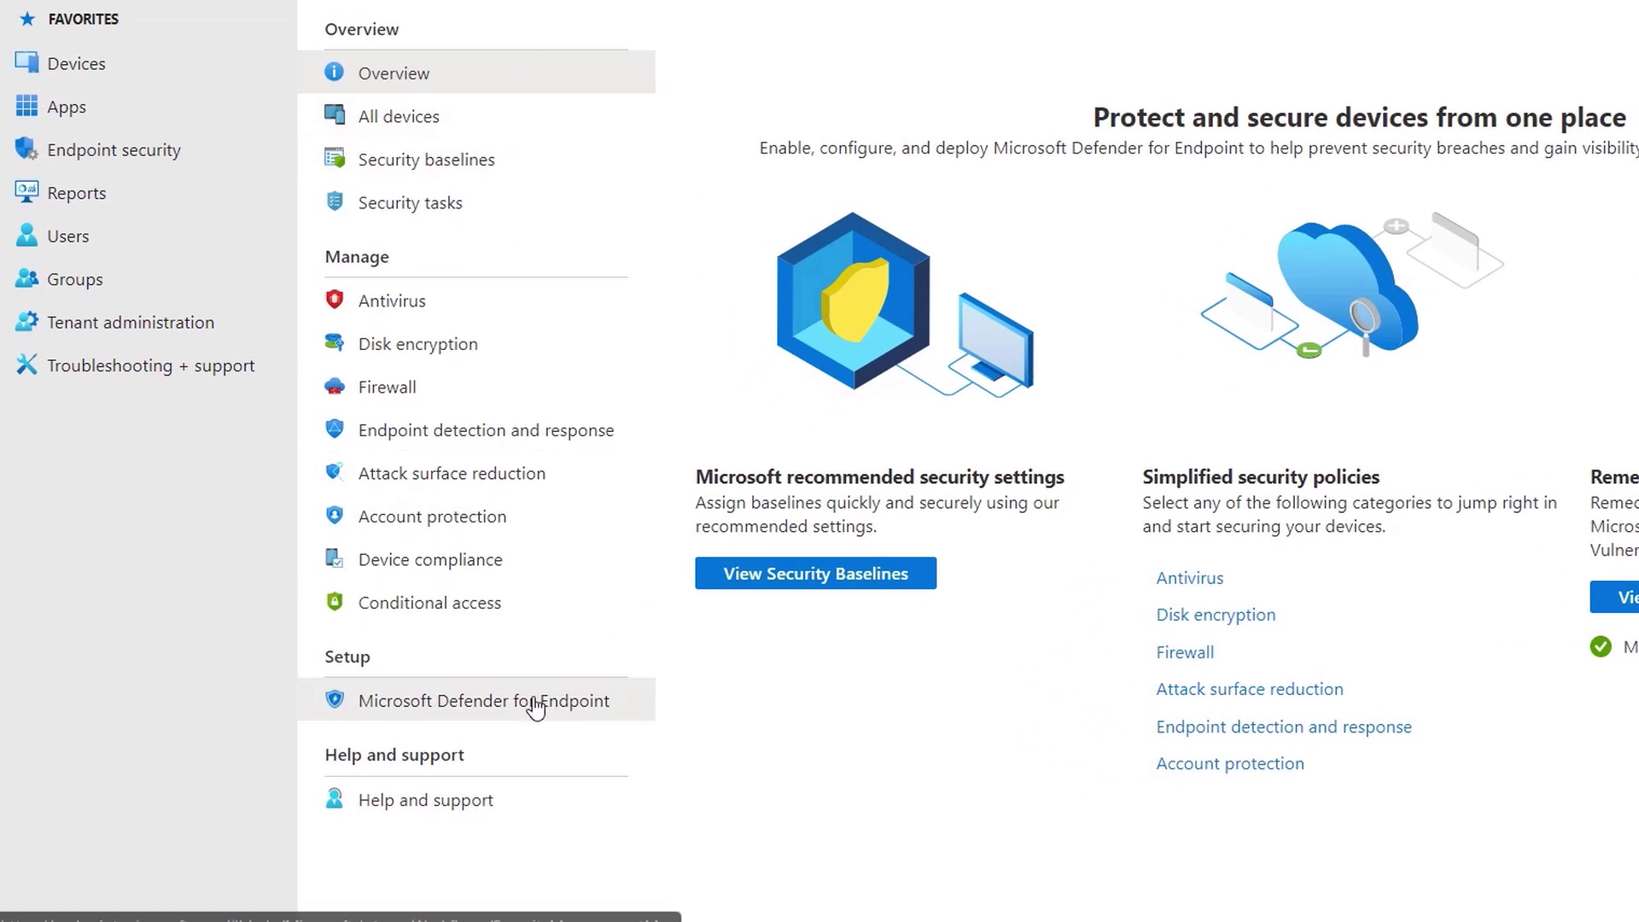
- Connect iOS and Windows devices to Defender for Endpoint and block unsupported OS versions
{"action": "left_click", "coordinate": [536, 705]}
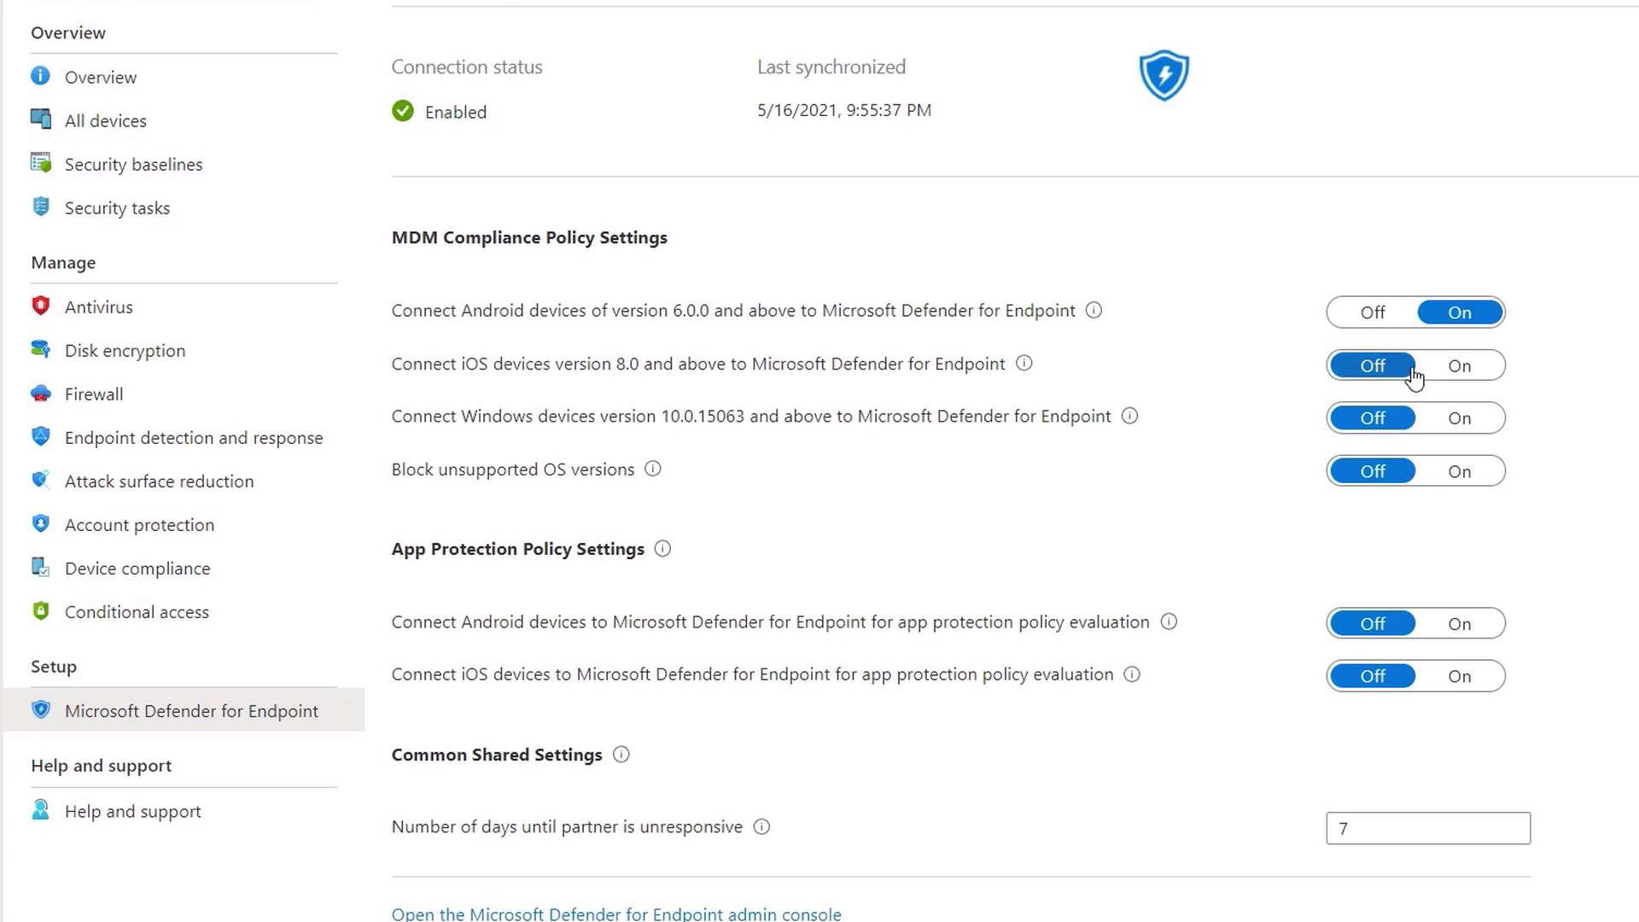
{"action": "left_click", "coordinate": [1466, 370]}
{"action": "left_click", "coordinate": [1481, 416]}
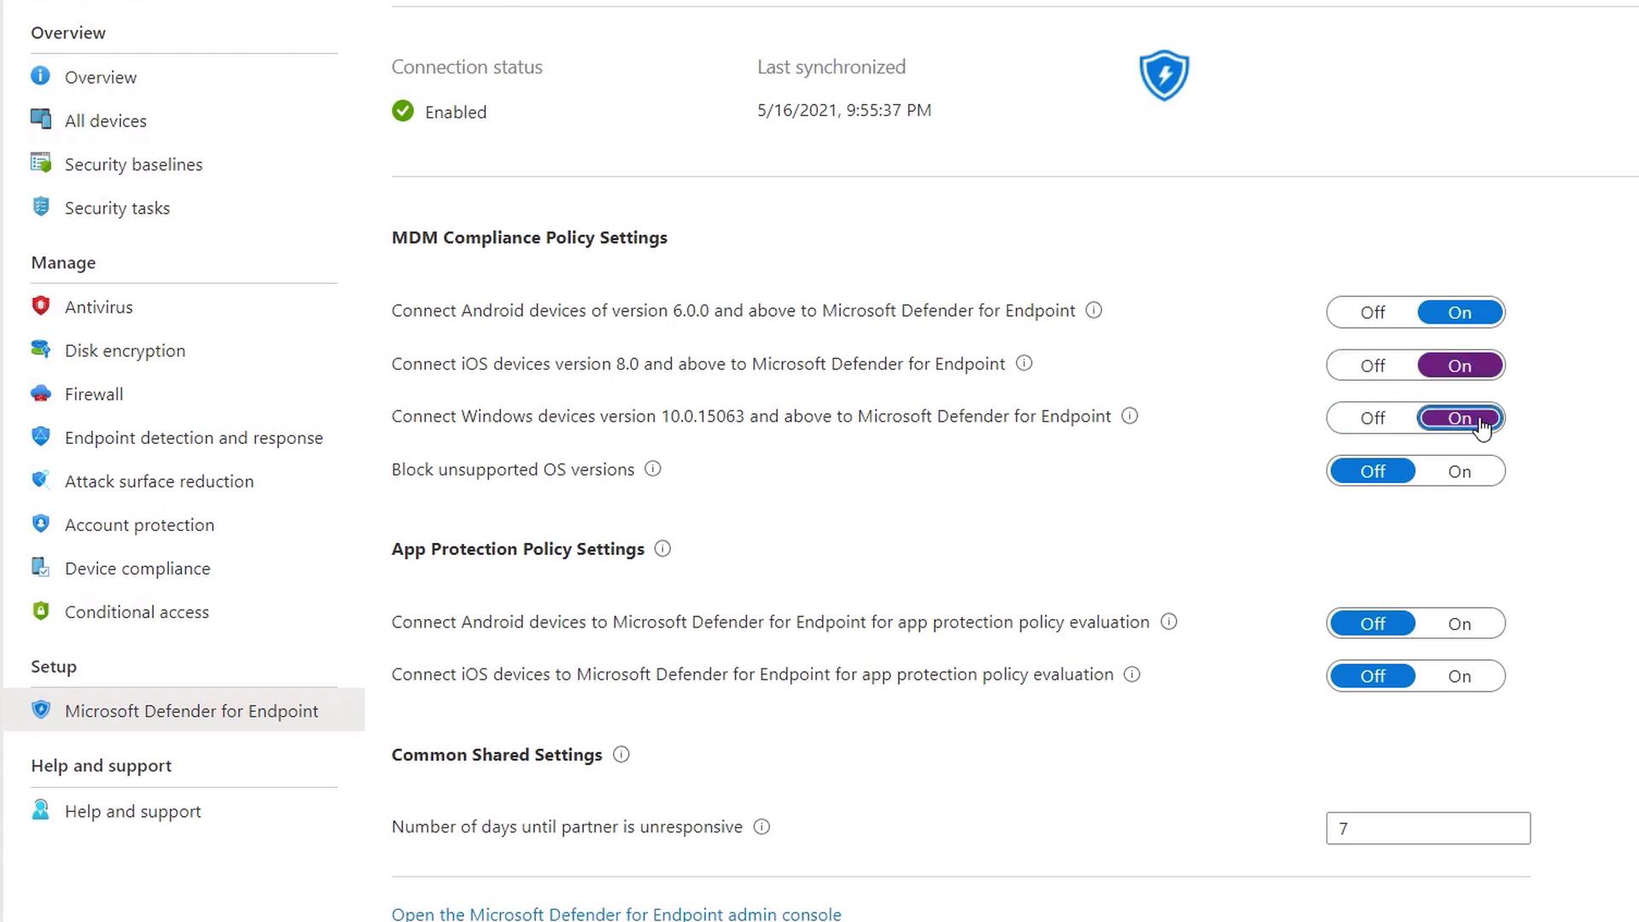
{"action": "left_click", "coordinate": [1482, 477]}
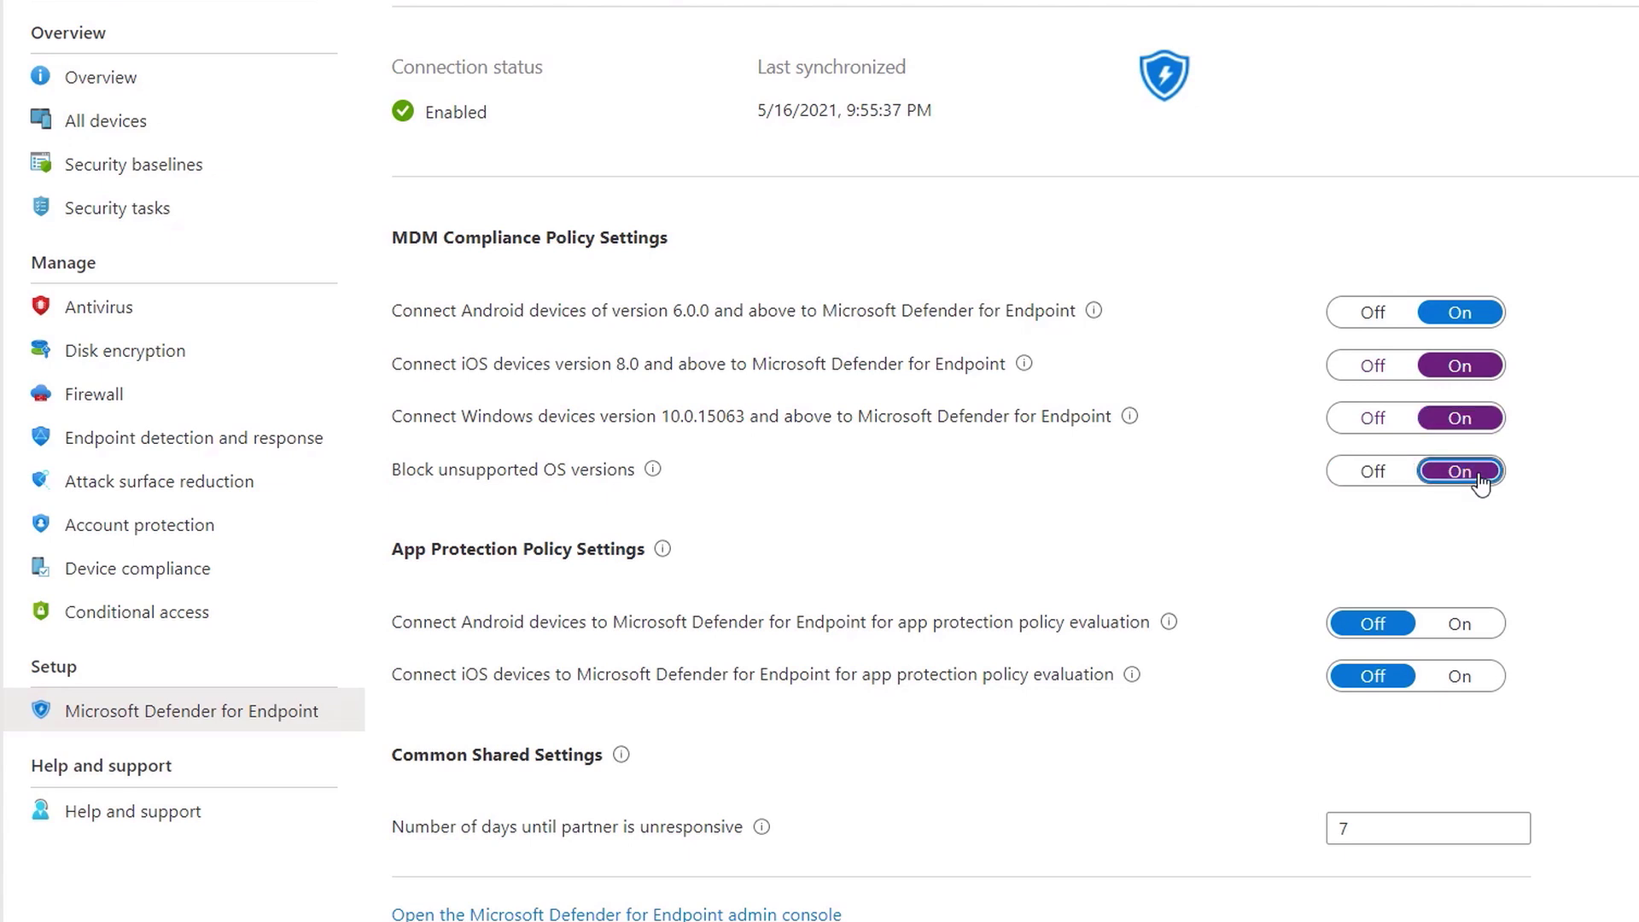
- Turn on Android app protection evaluation and list security tasks newest first
{"action": "left_click", "coordinate": [1463, 627]}
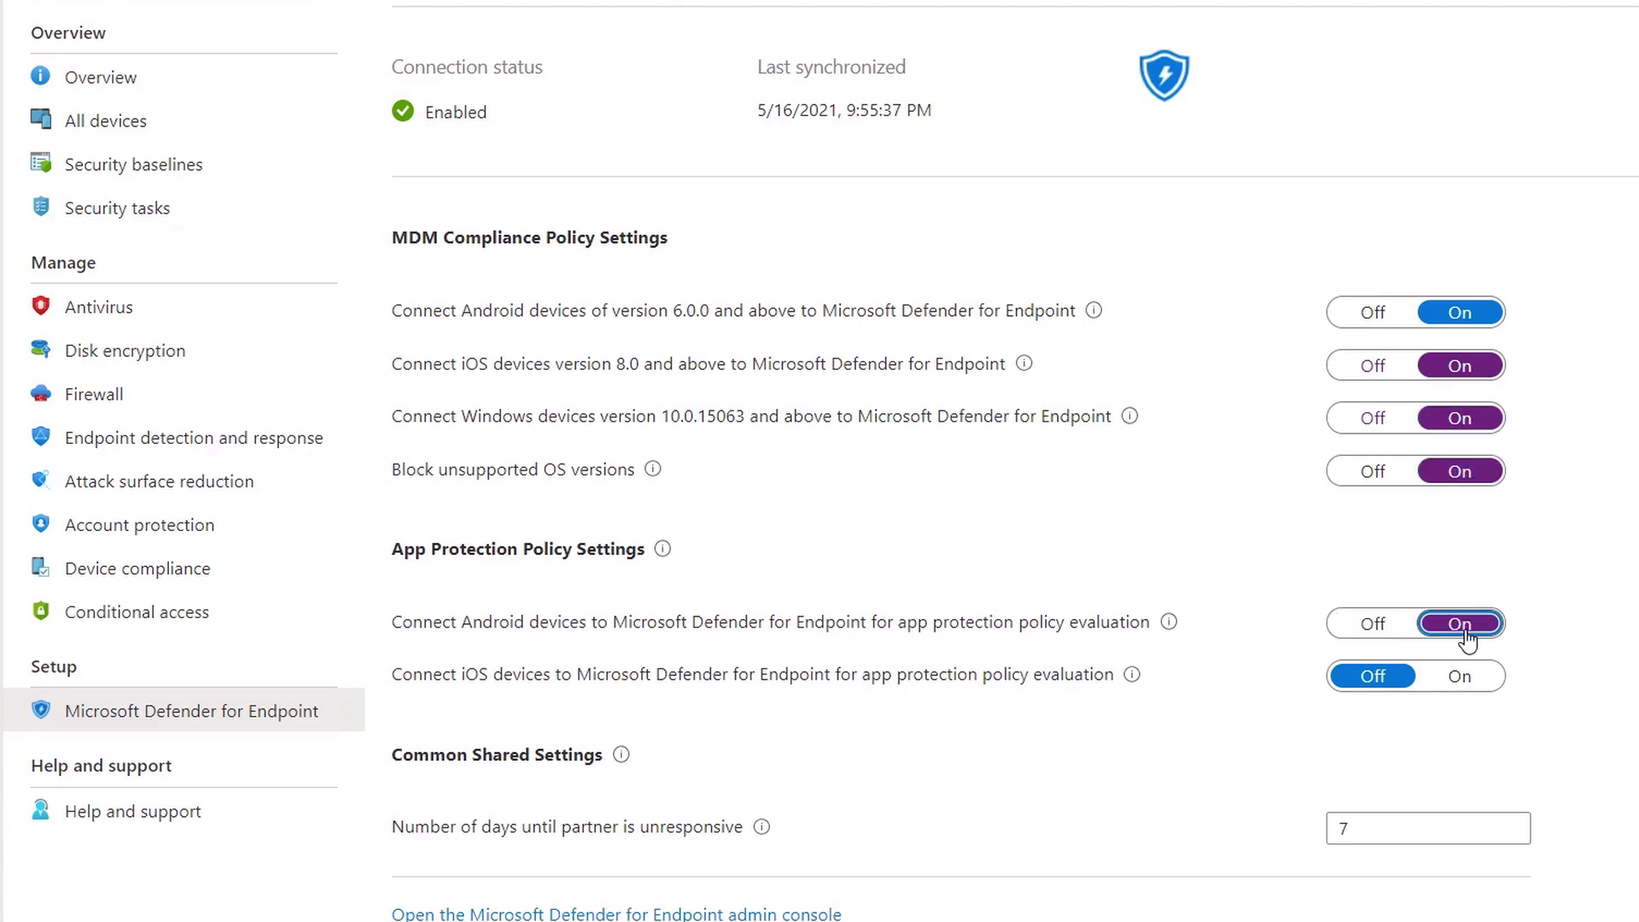
{"action": "left_click", "coordinate": [1462, 682]}
{"action": "scroll", "coordinate": [1463, 692], "scroll_direction": "down", "scroll_amount": 5}
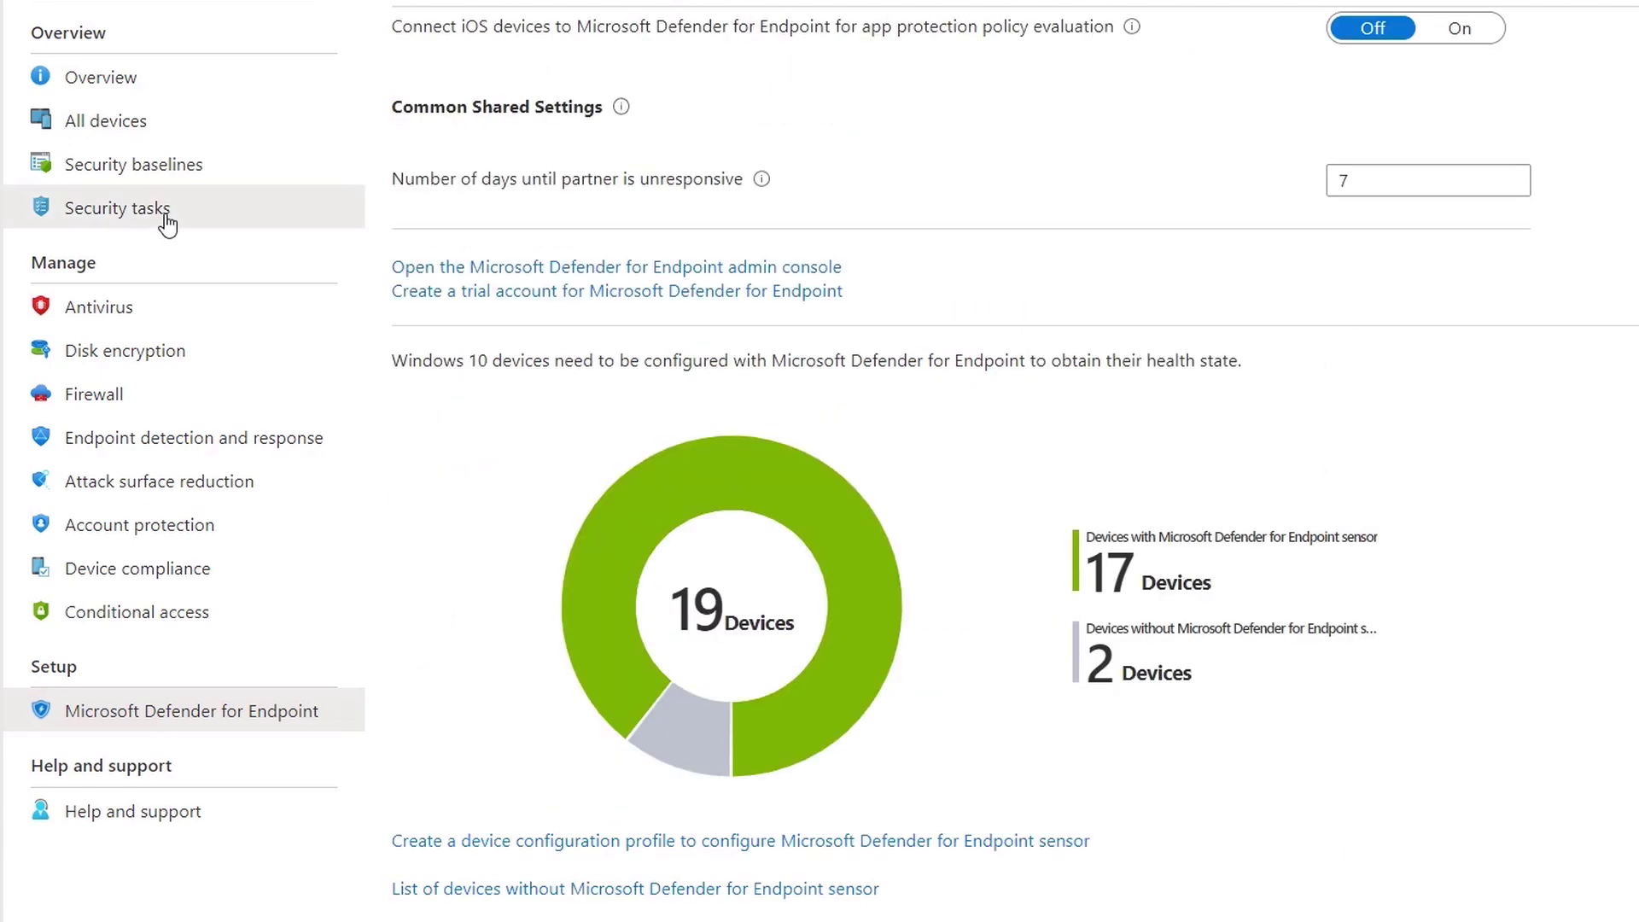
{"action": "left_click", "coordinate": [167, 221]}
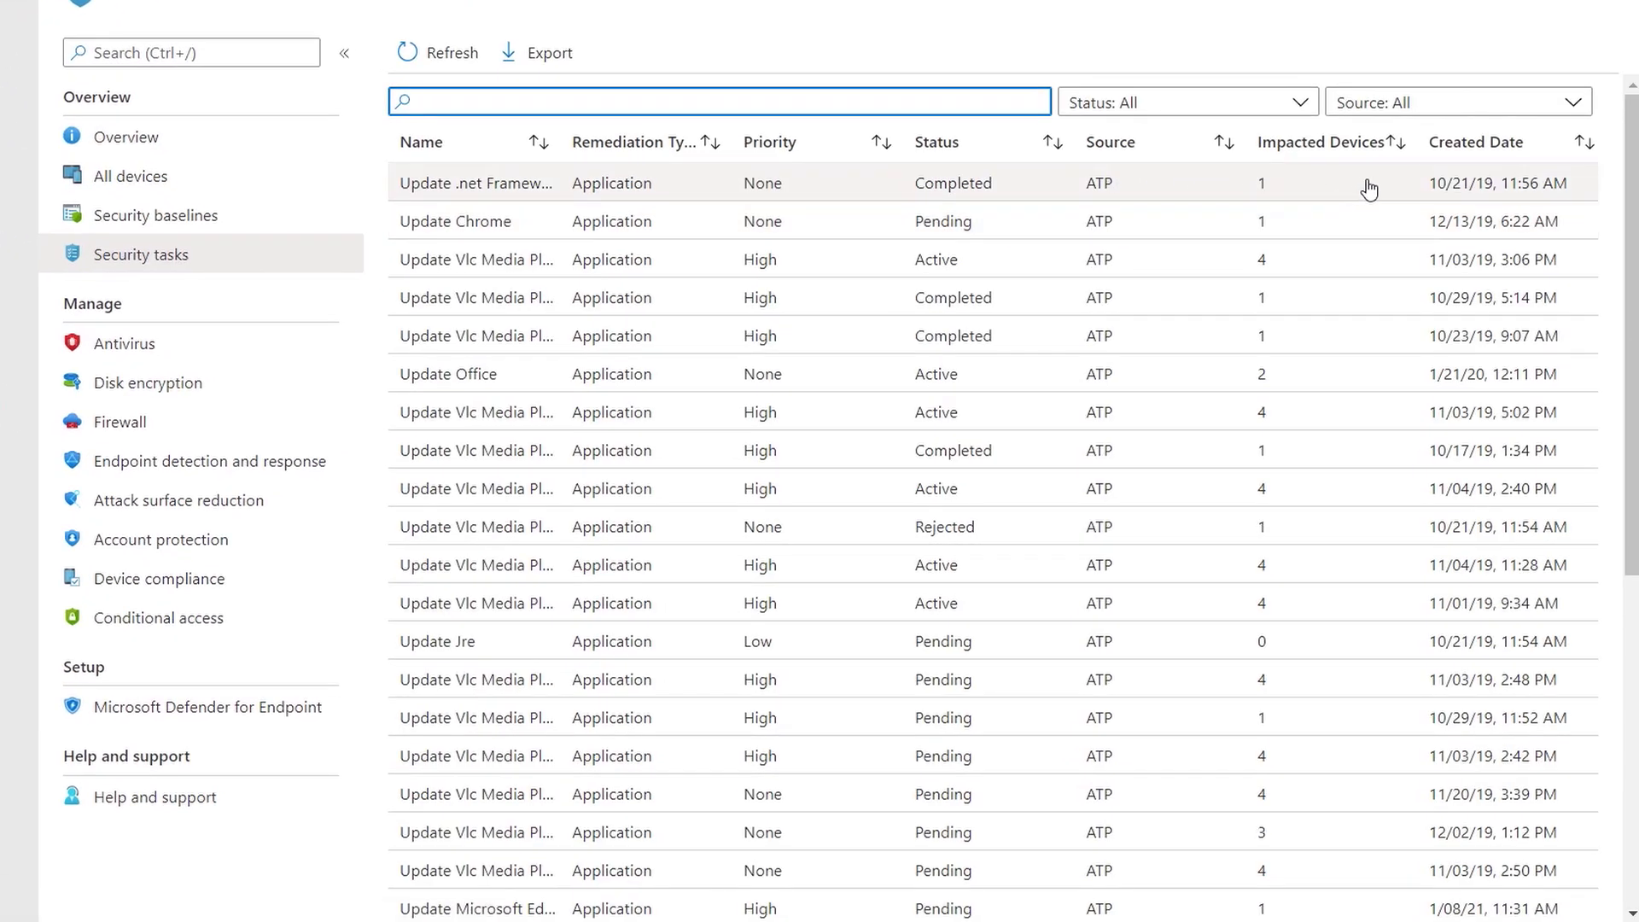
{"action": "left_click", "coordinate": [1466, 143]}
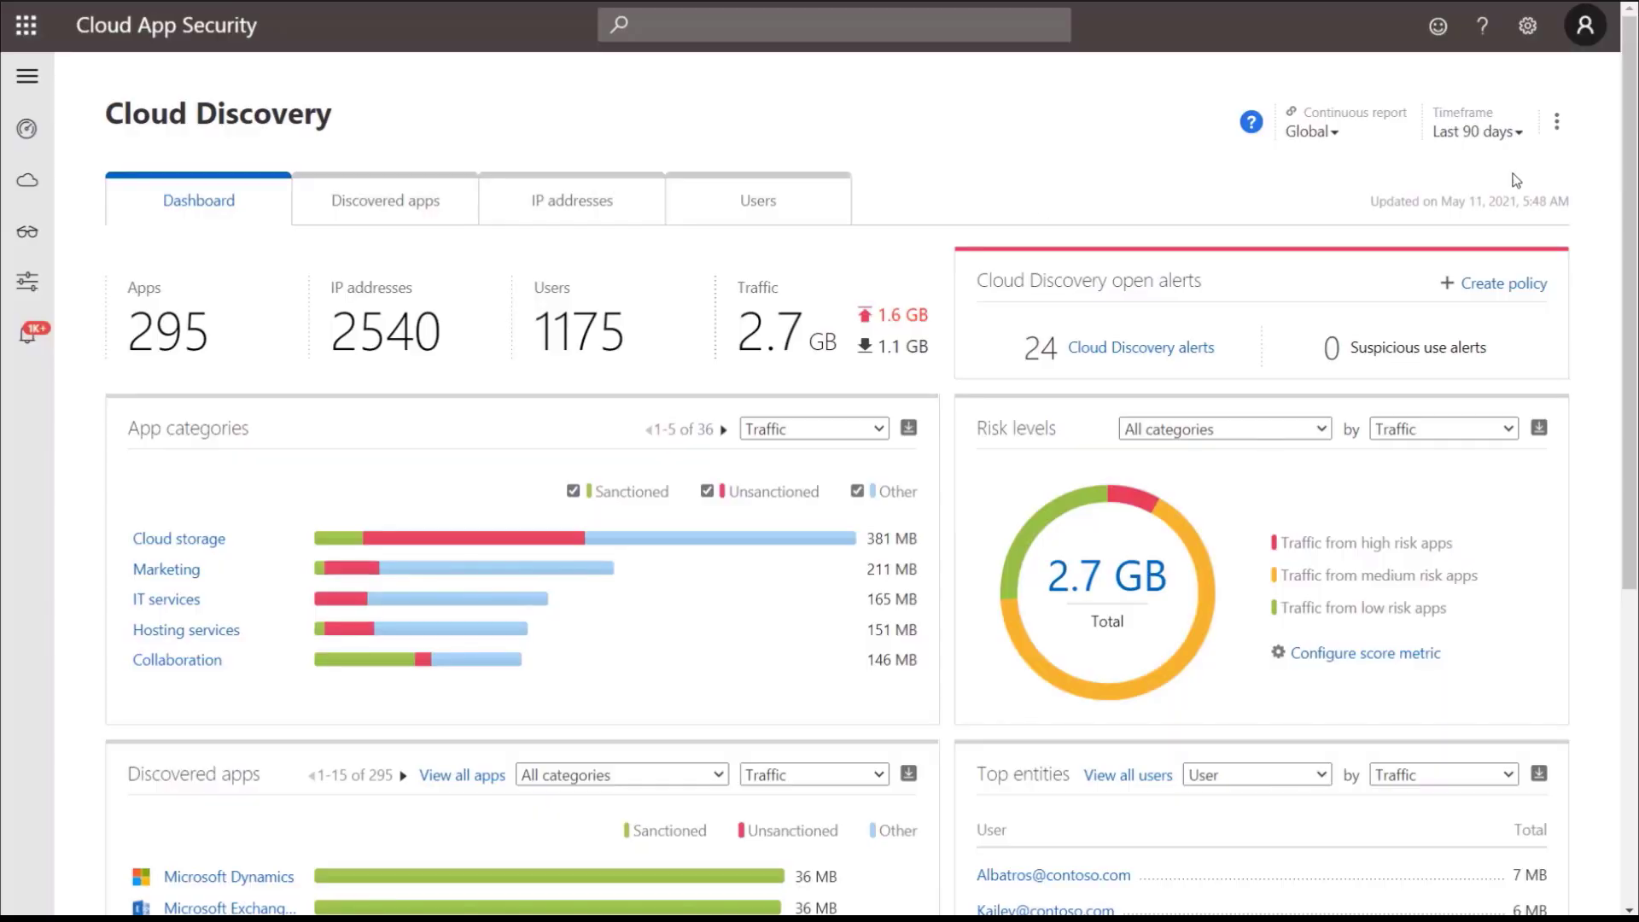
{"action": "mouse_move", "coordinate": [1631, 179]}
{"action": "left_mouse_down"}
{"action": "mouse_move", "coordinate": [1591, 510]}
{"action": "mouse_move", "coordinate": [1612, 479]}
{"action": "left_mouse_up"}
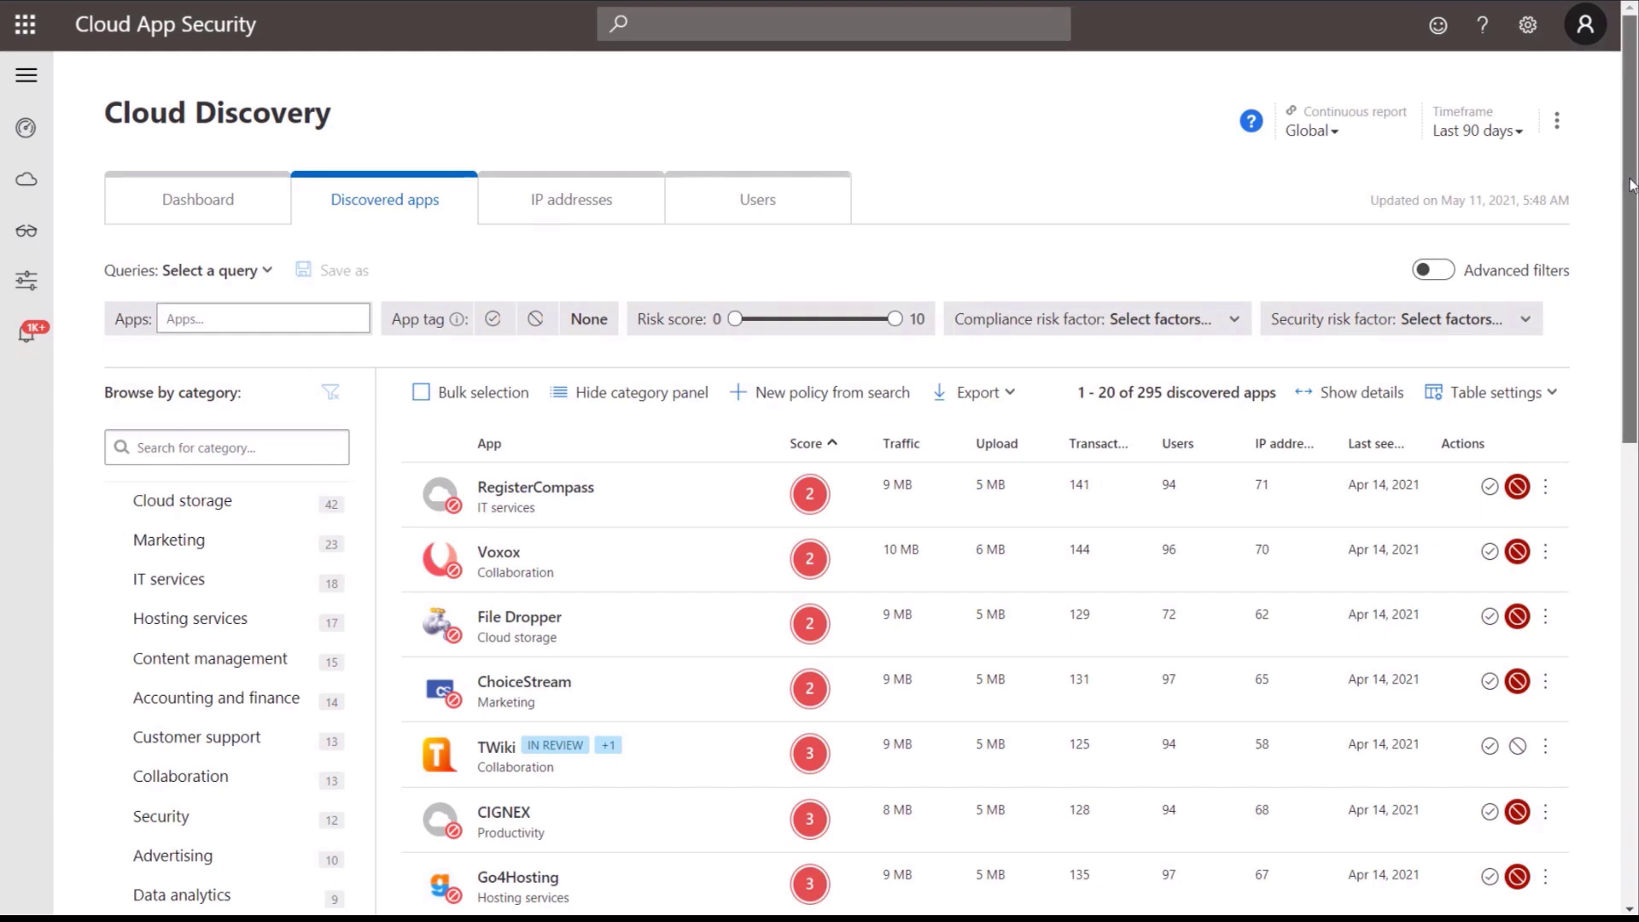
{"action": "left_click_drag", "start_coordinate": [1629, 183], "coordinate": [1637, 430]}
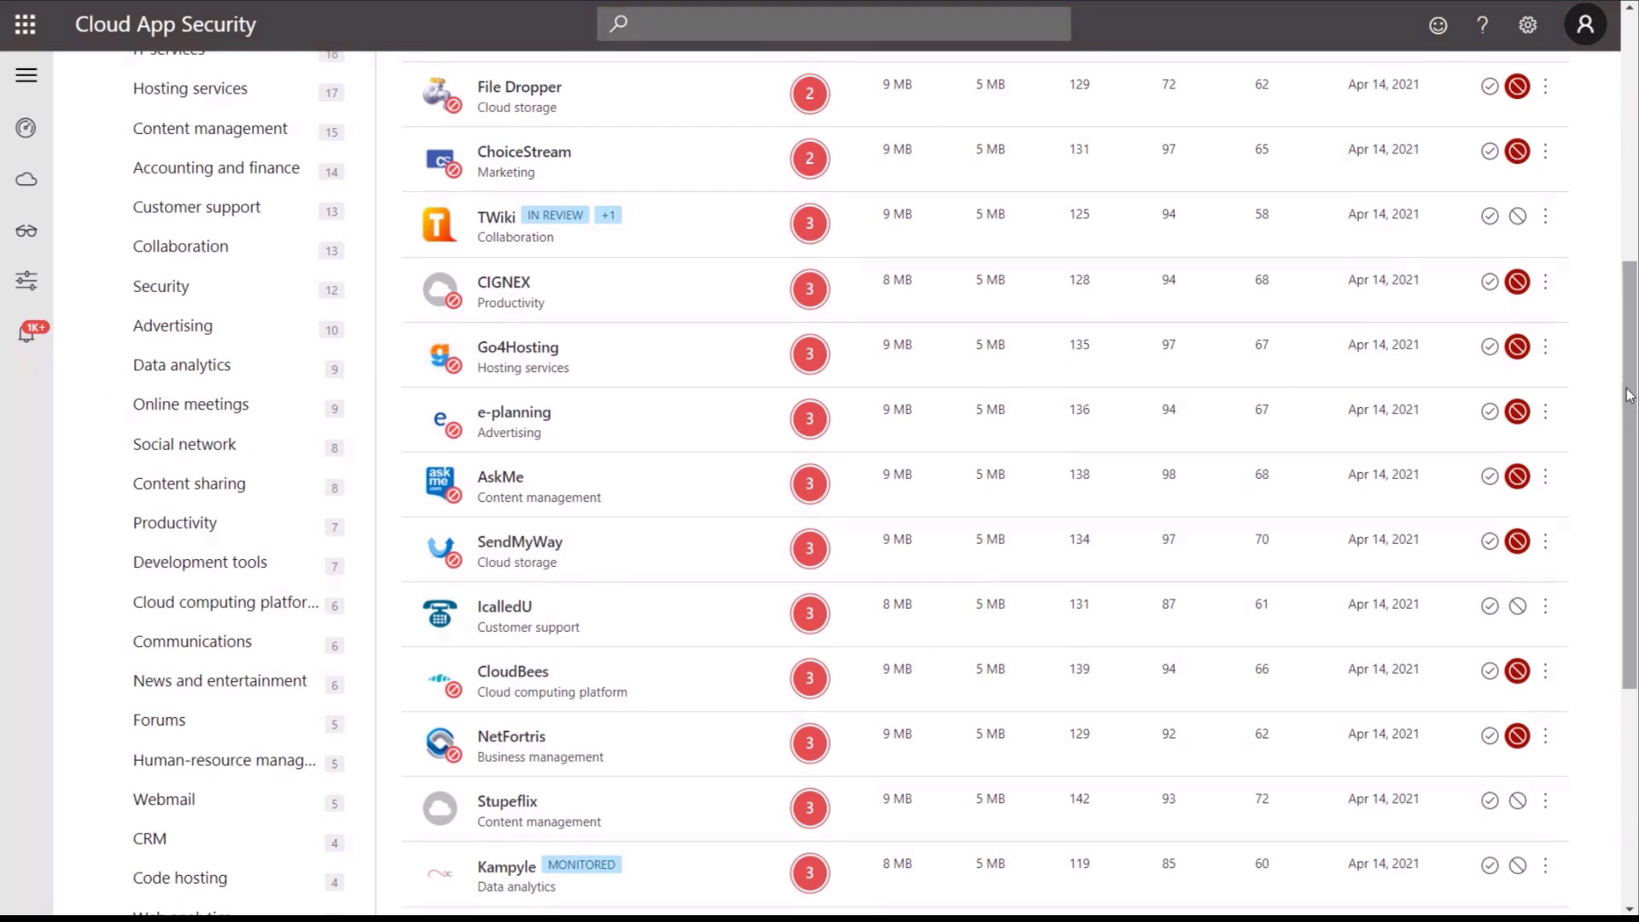
{"action": "left_click_drag", "start_coordinate": [1629, 395], "coordinate": [1615, 139]}
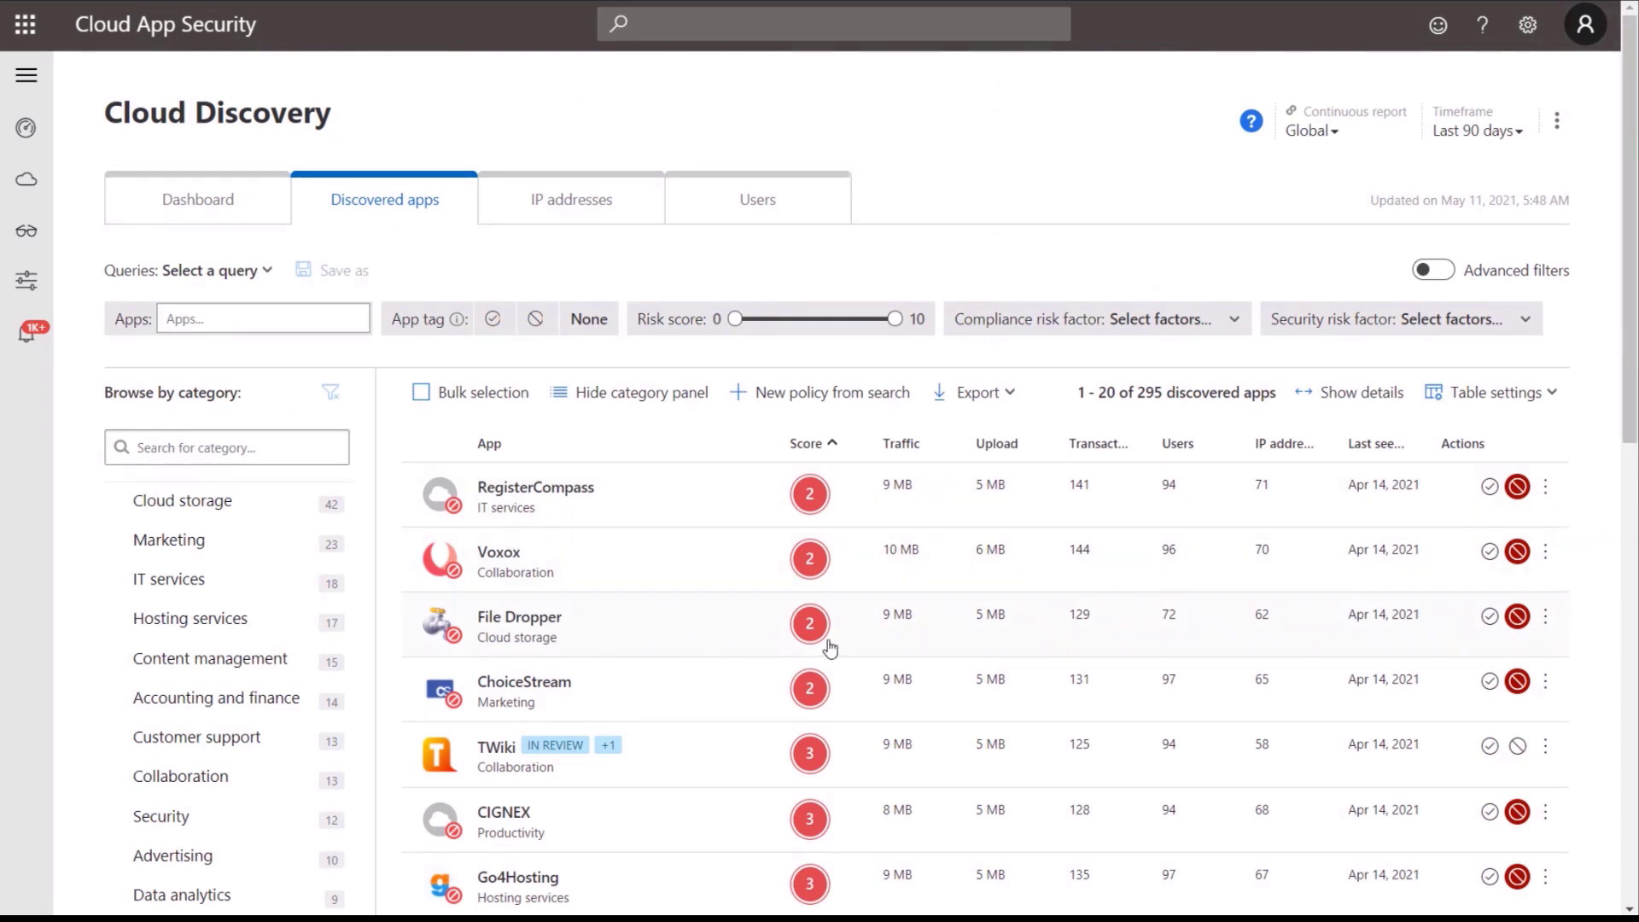
- Preview File Dropper's risk details in the discovered apps list, then open its app page
{"action": "left_click", "coordinate": [697, 635]}
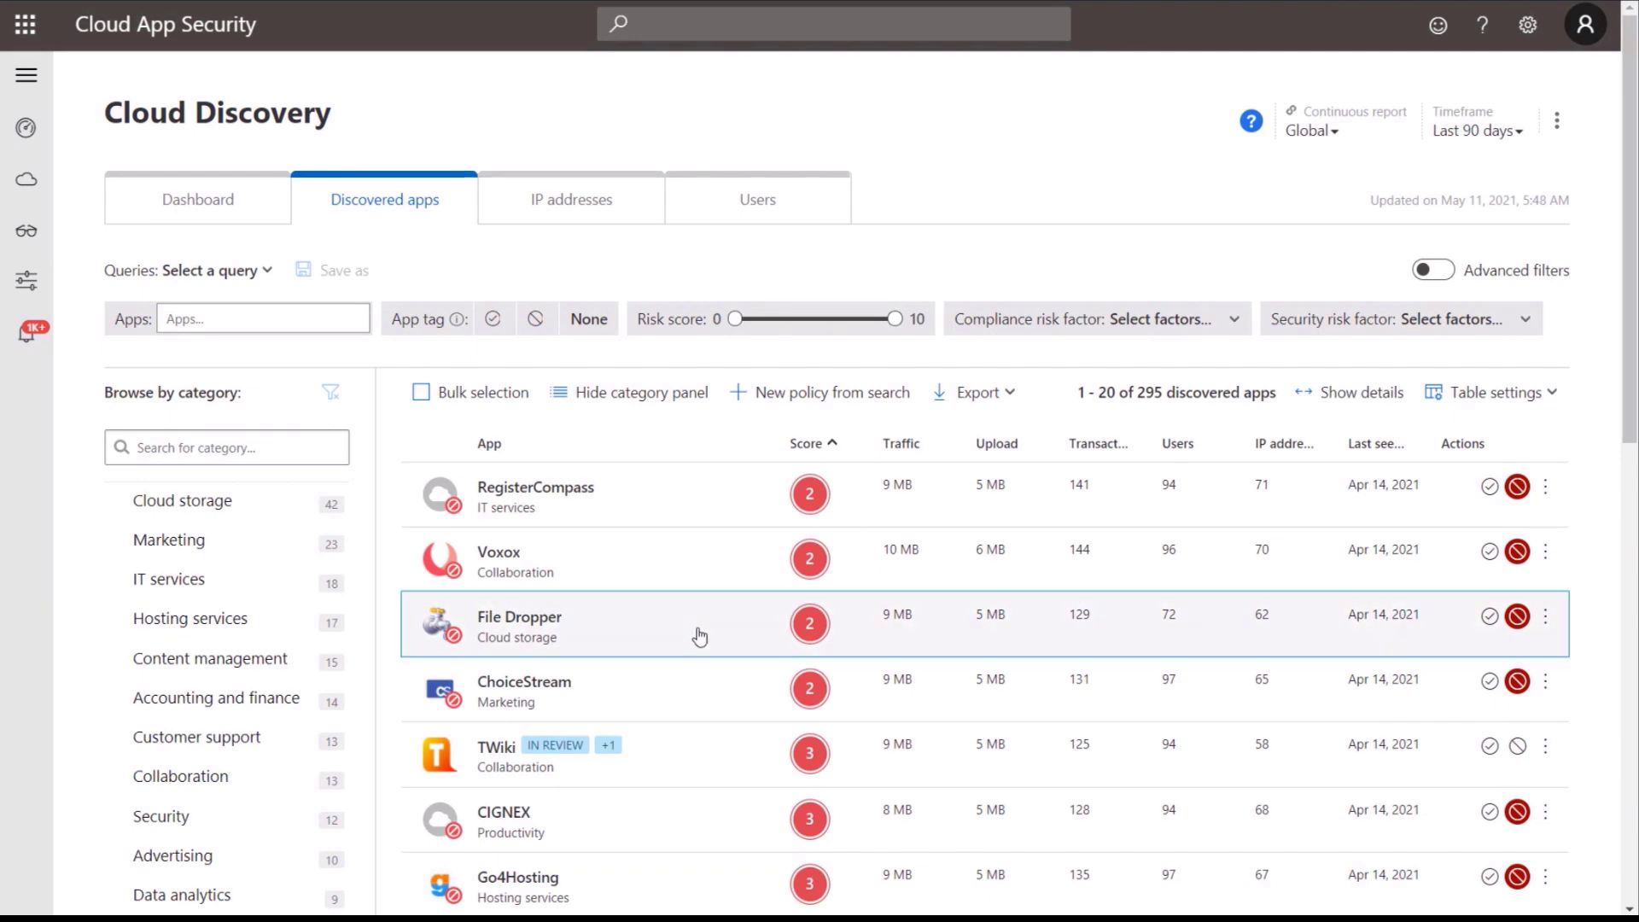
{"action": "mouse_move", "coordinate": [1631, 216]}
{"action": "left_mouse_down"}
{"action": "mouse_move", "coordinate": [1629, 491]}
{"action": "mouse_move", "coordinate": [1629, 223]}
{"action": "left_mouse_up"}
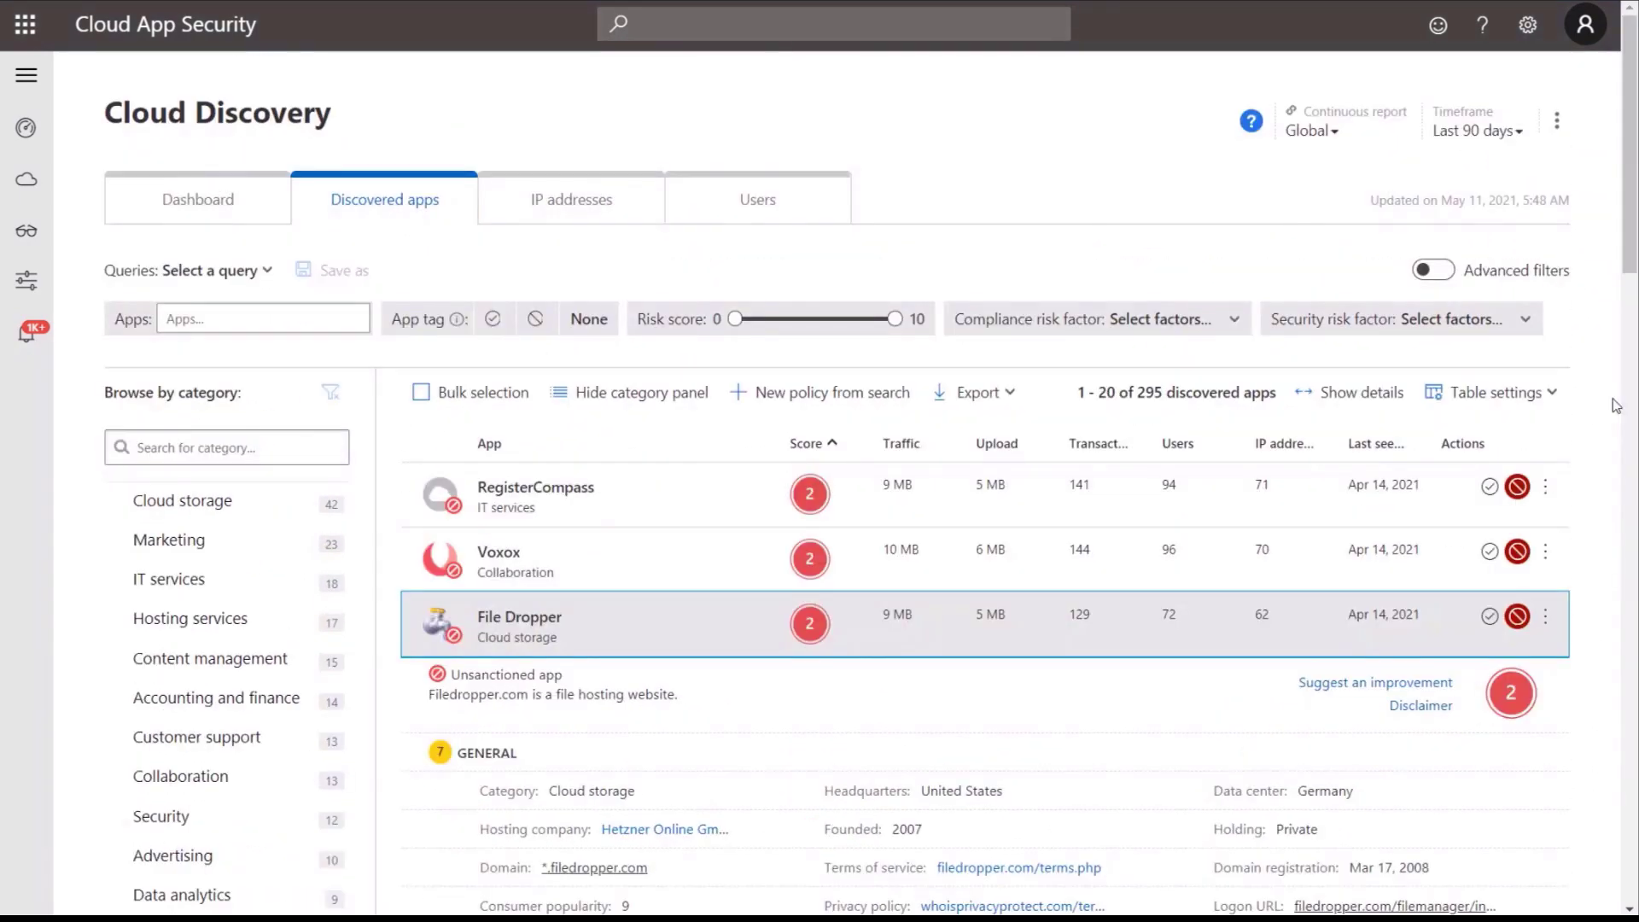
{"action": "left_click", "coordinate": [1215, 638]}
{"action": "left_click", "coordinate": [1168, 622]}
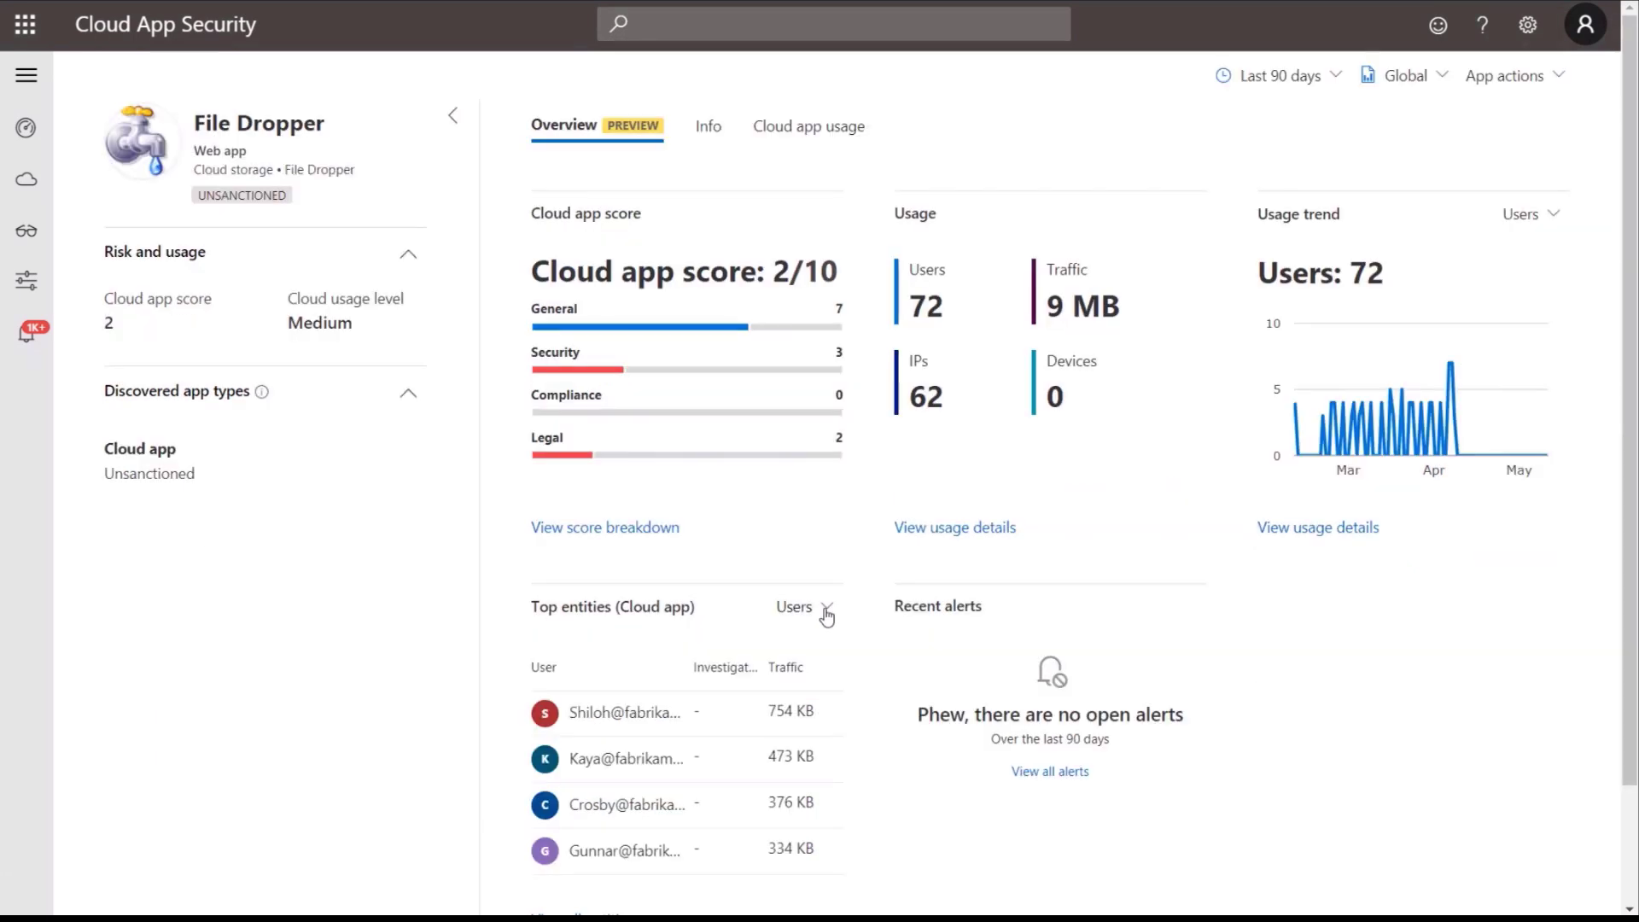
- Switch File Dropper's top entities from users to IP addresses and show its tagging actions
{"action": "left_click", "coordinate": [826, 611]}
{"action": "left_click", "coordinate": [833, 681]}
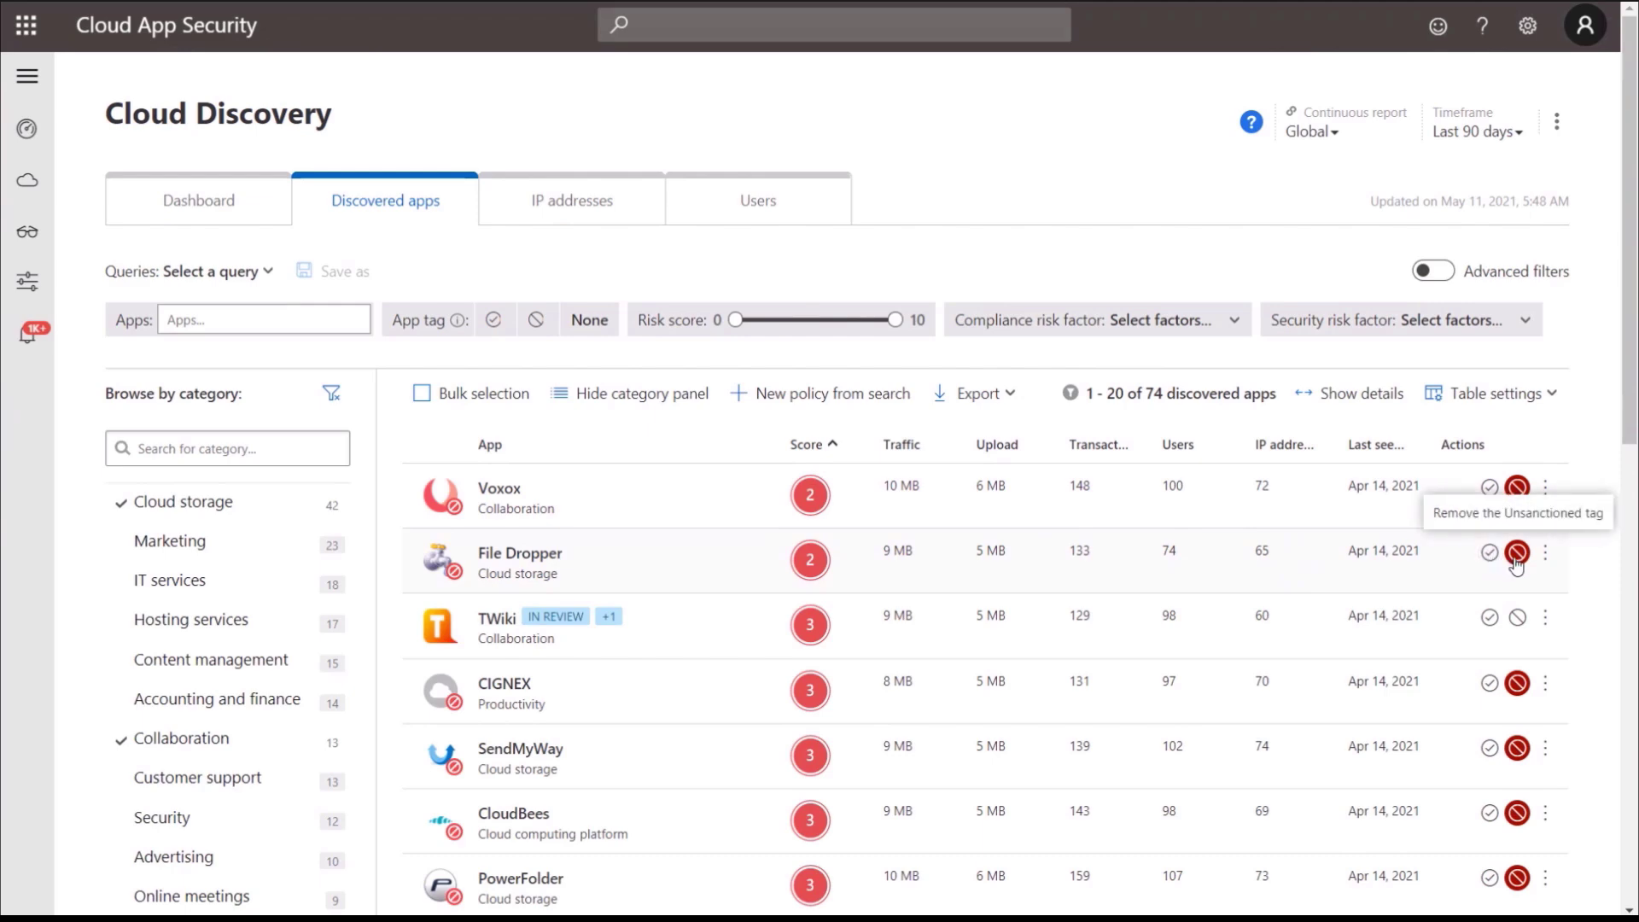
{"action": "left_click", "coordinate": [1545, 553]}
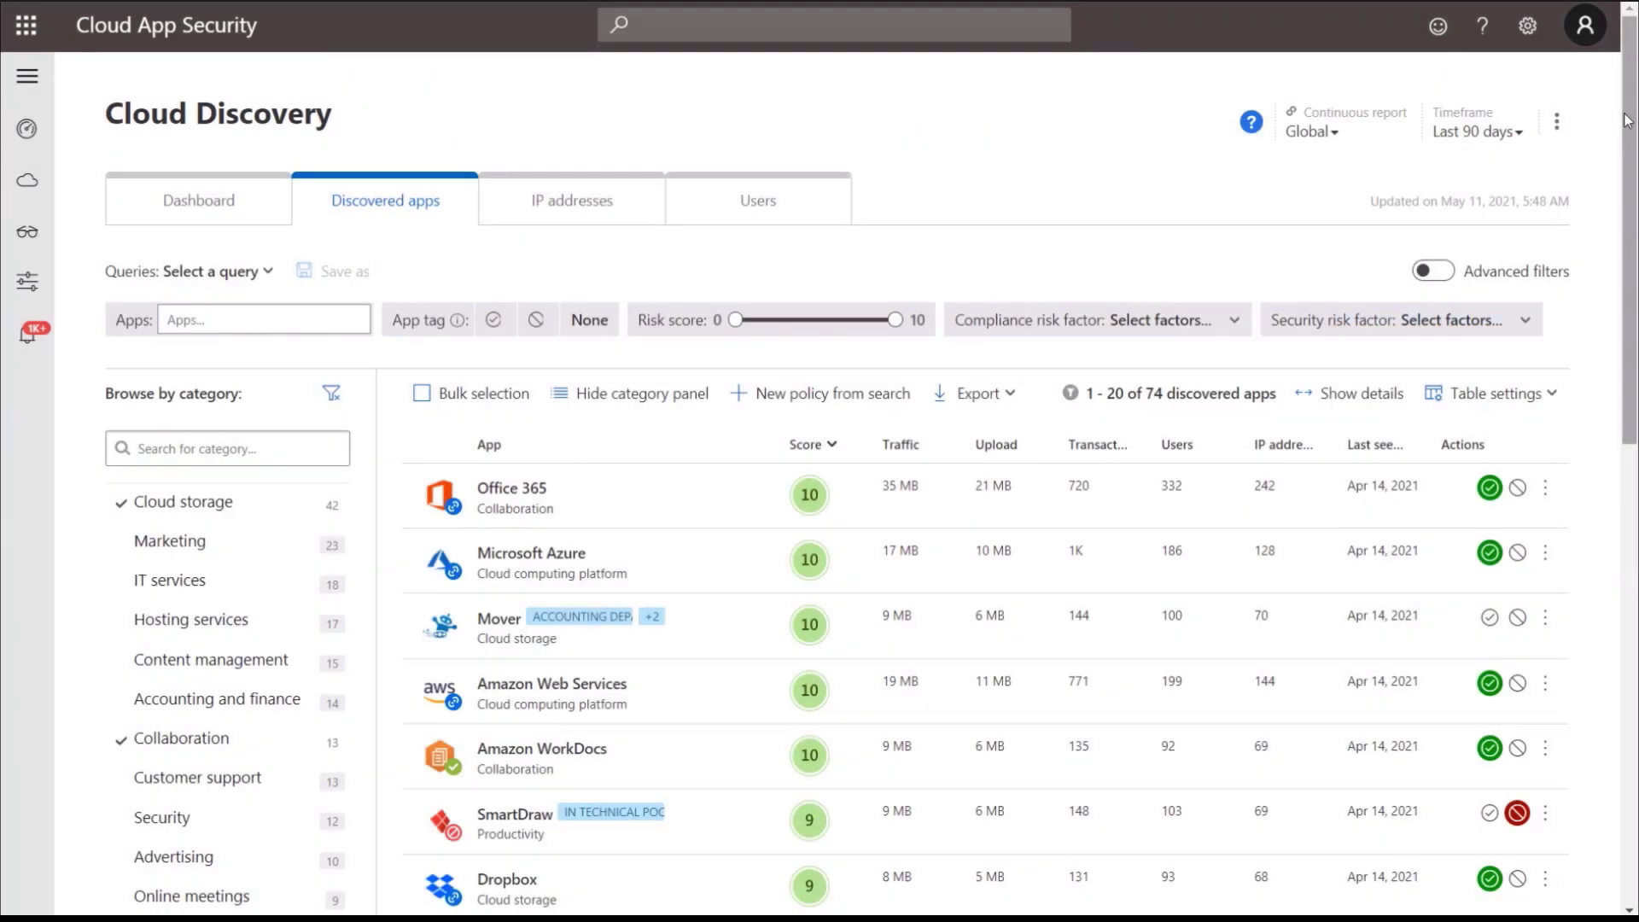
{"action": "left_click_drag", "start_coordinate": [1626, 119], "coordinate": [1634, 427]}
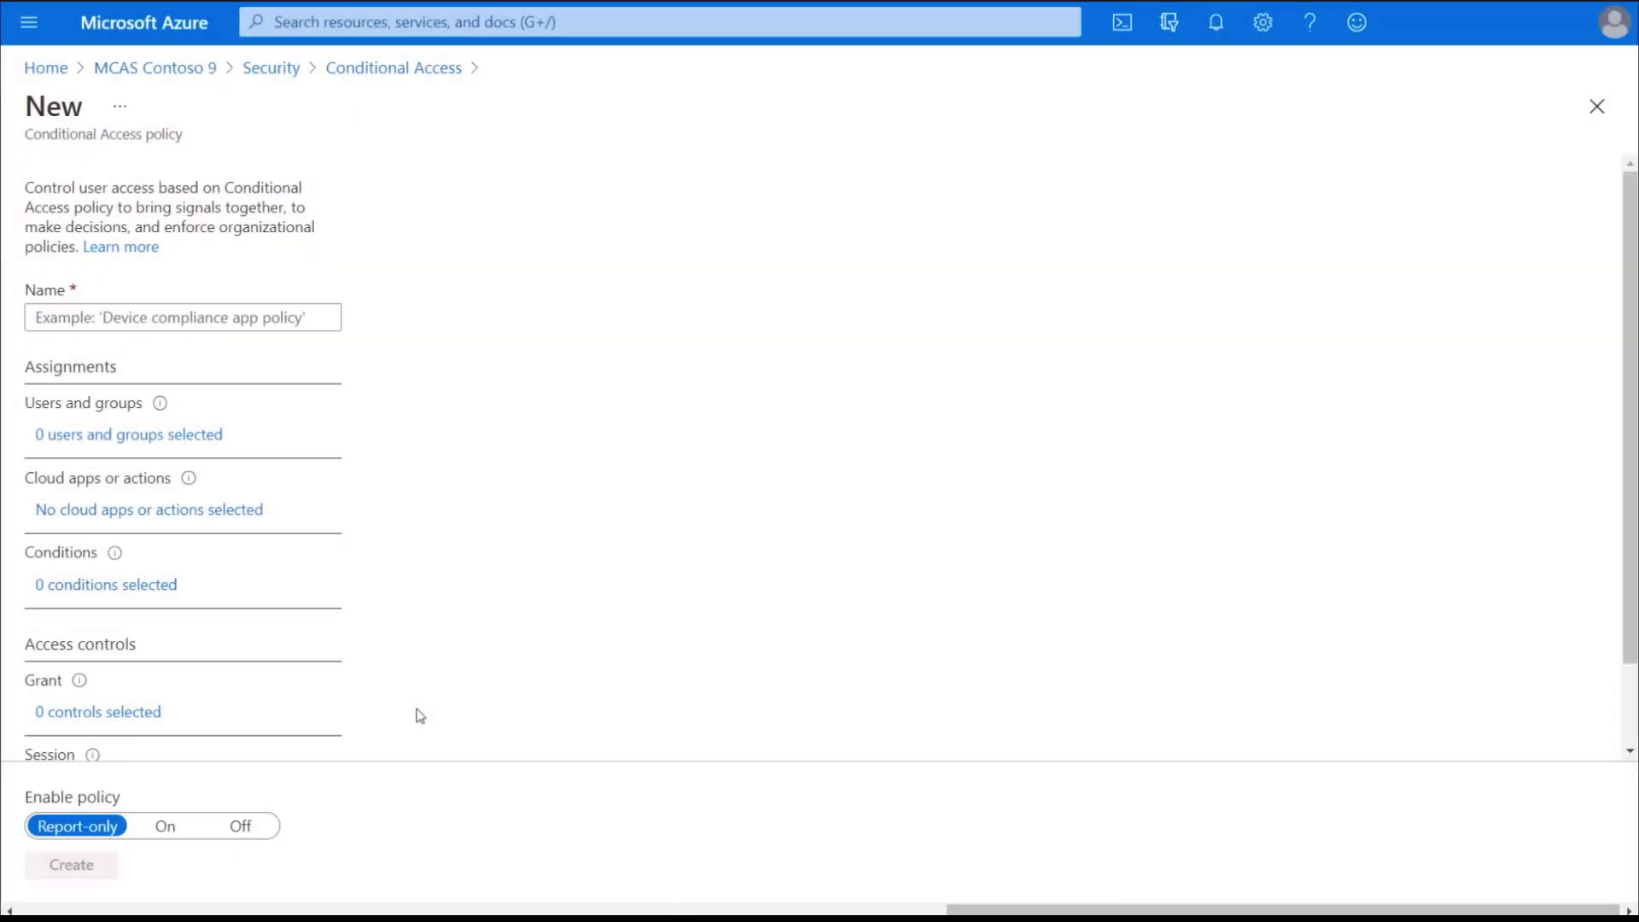
{"action": "scroll", "coordinate": [388, 669], "scroll_direction": "down", "scroll_amount": 1}
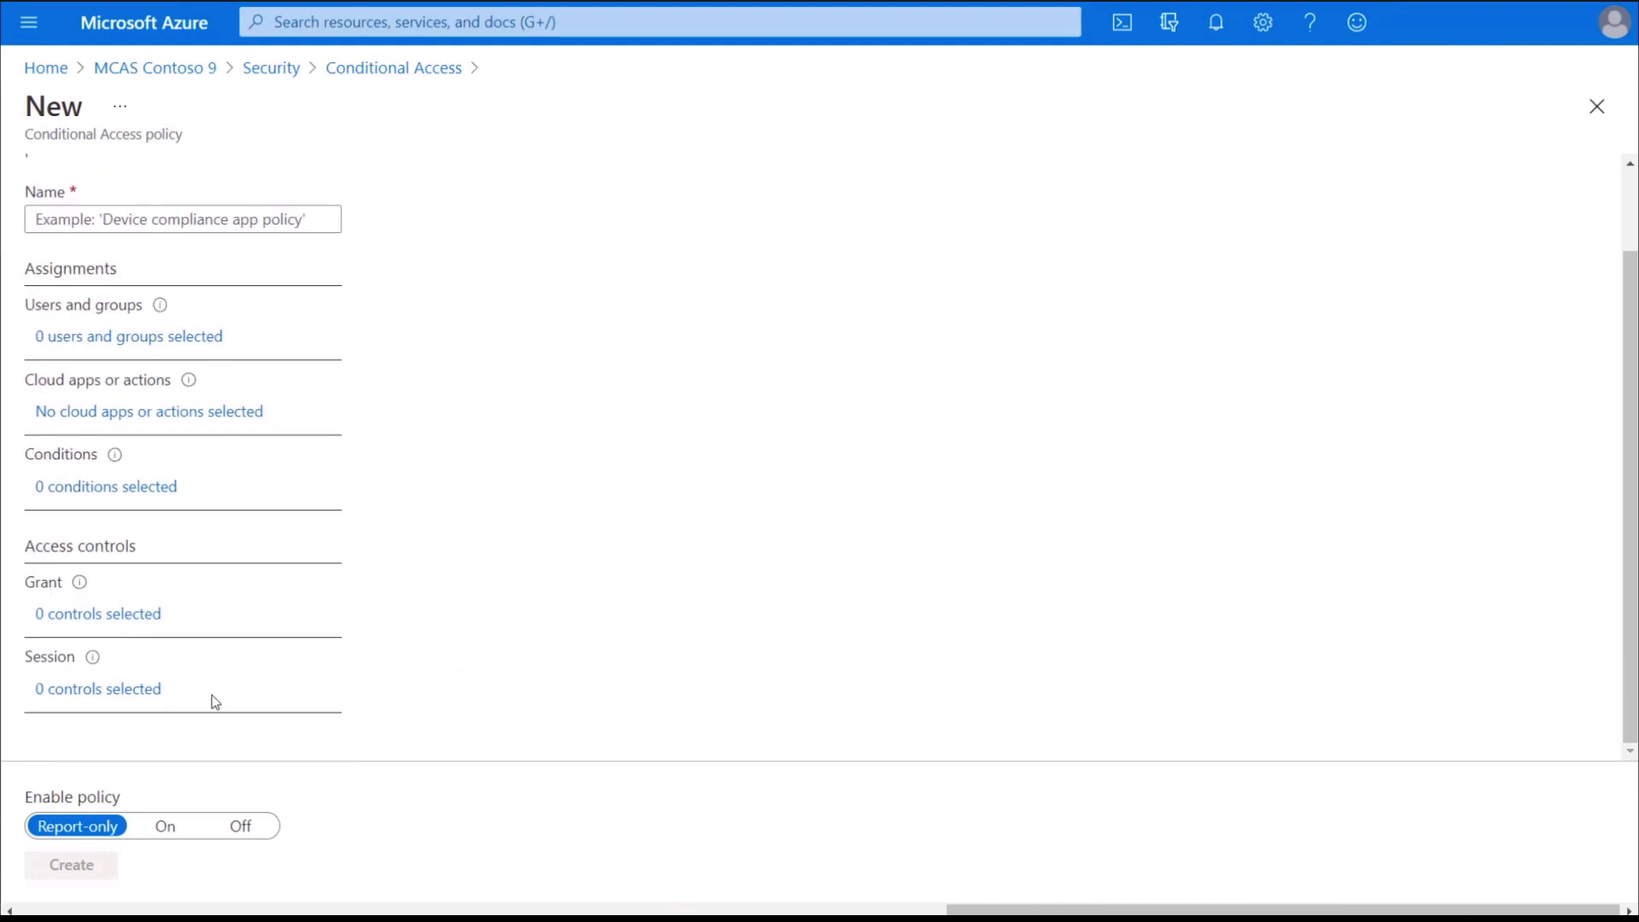
- Enable Conditional Access App Control in the policy's session controls and view its mode options
{"action": "left_click", "coordinate": [135, 692]}
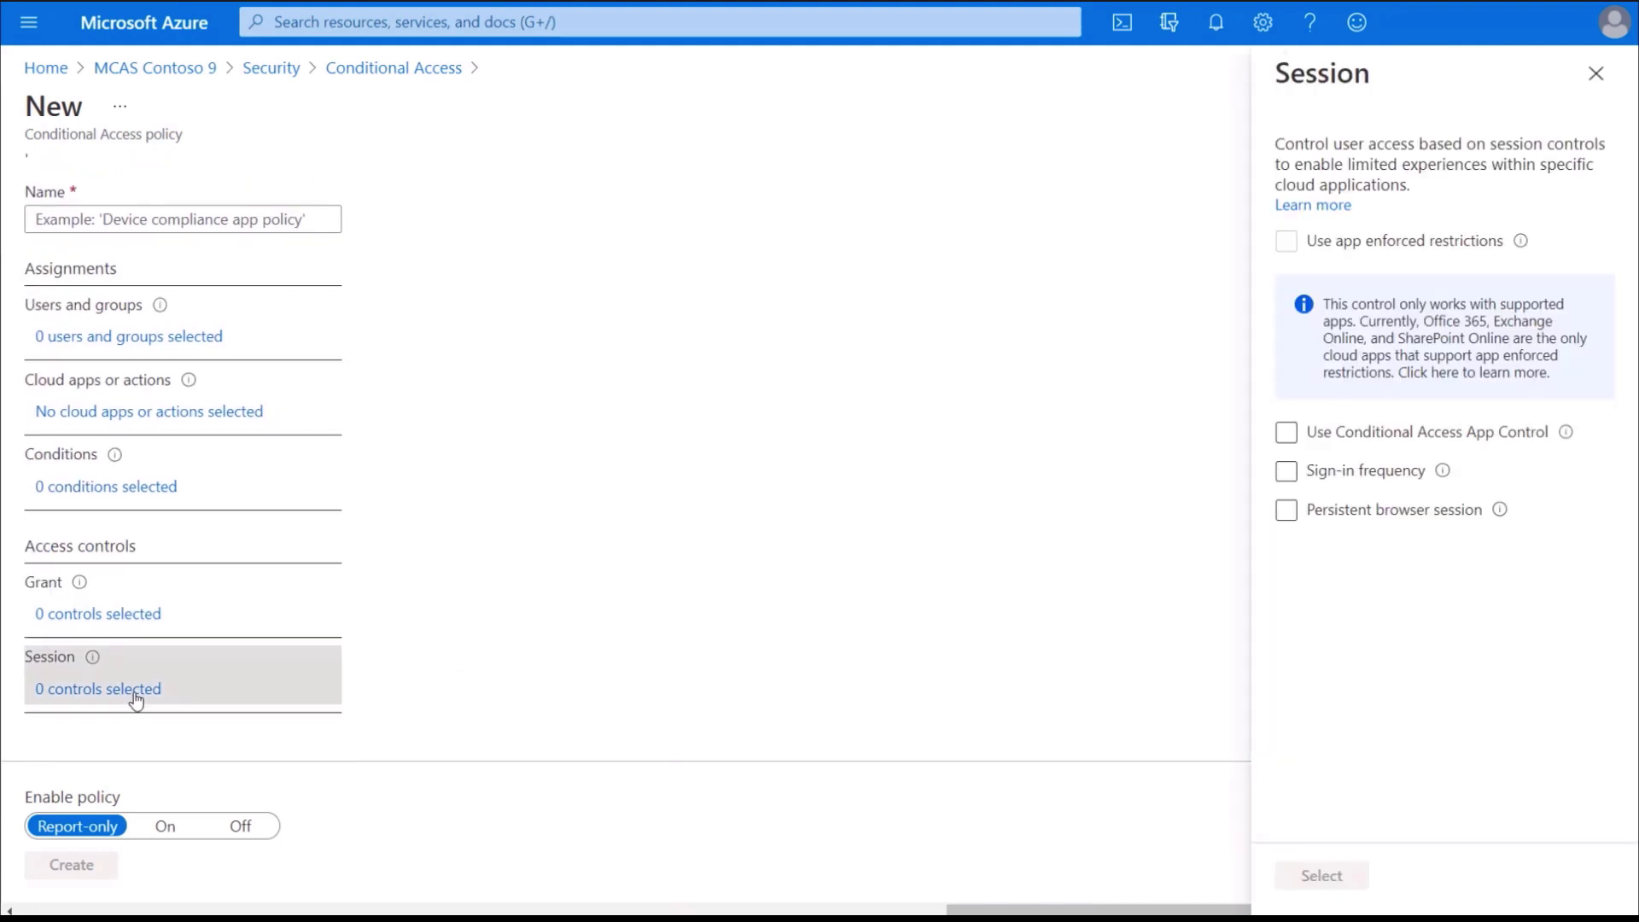
{"action": "left_click", "coordinate": [1287, 433]}
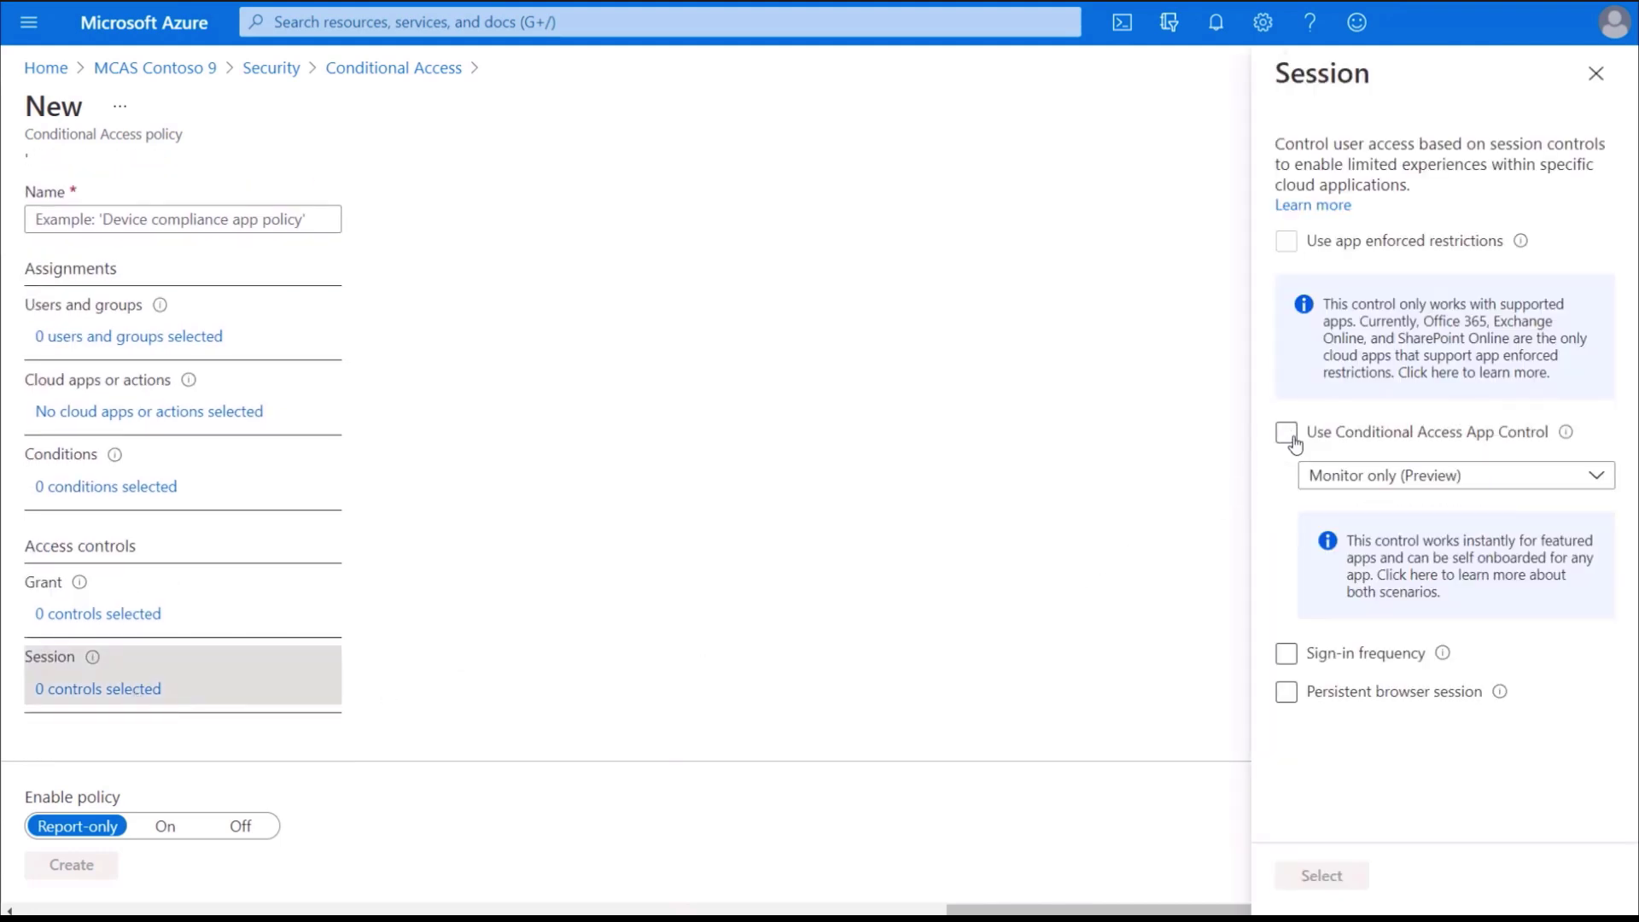
{"action": "left_click", "coordinate": [1588, 483]}
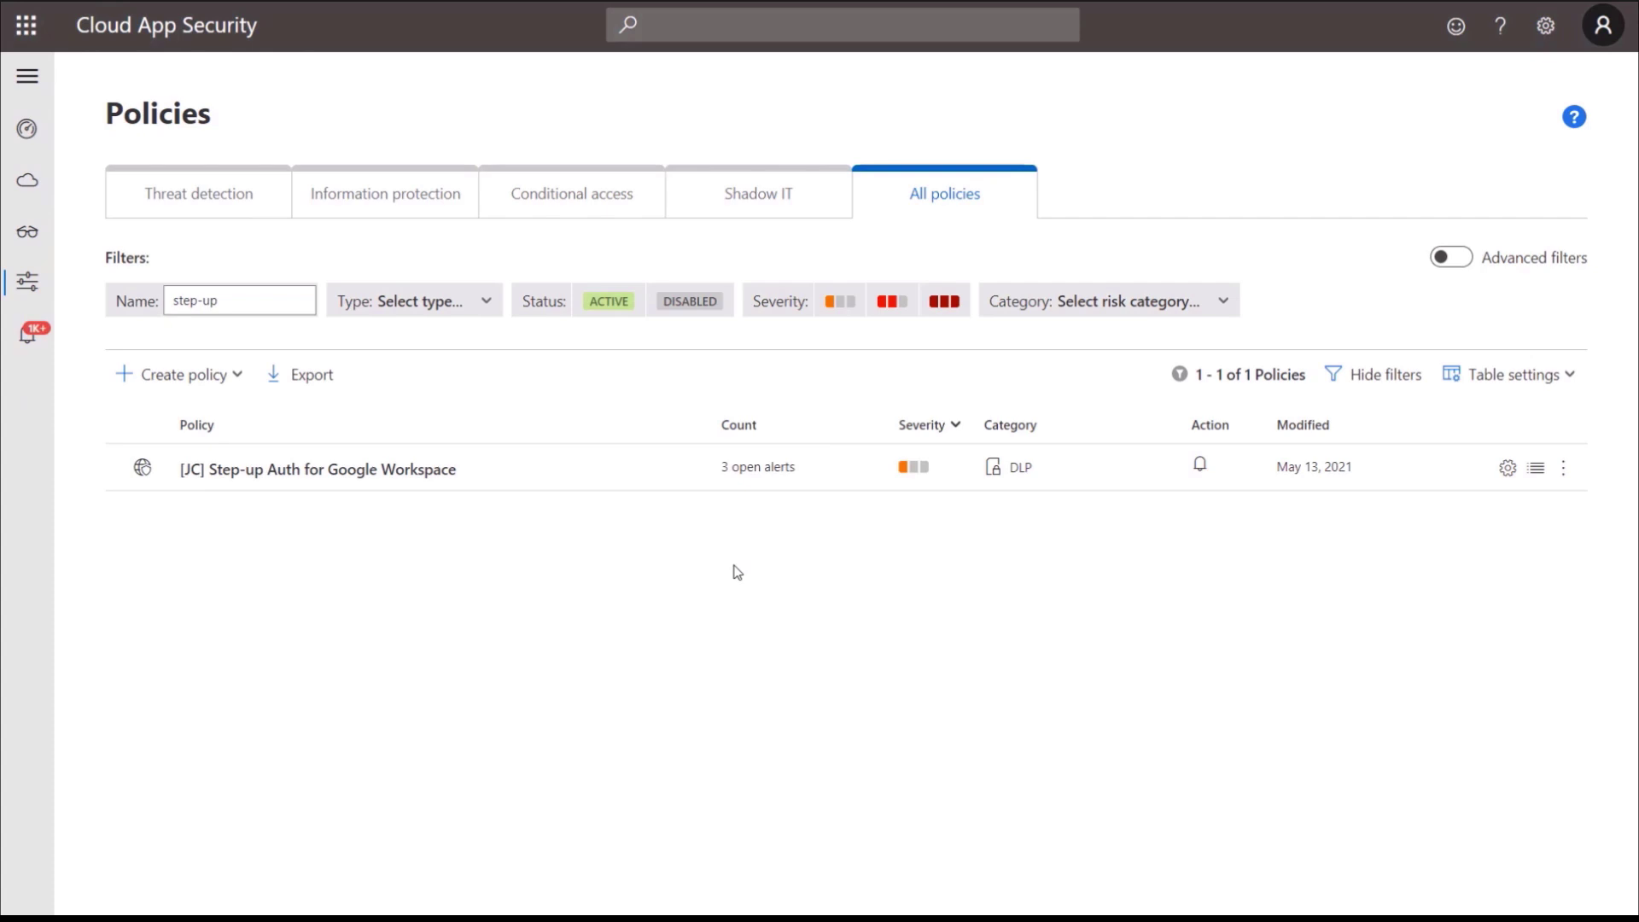
- Open the [JC] Step-up Auth for Google Workspace session policy
{"action": "left_click", "coordinate": [396, 470]}
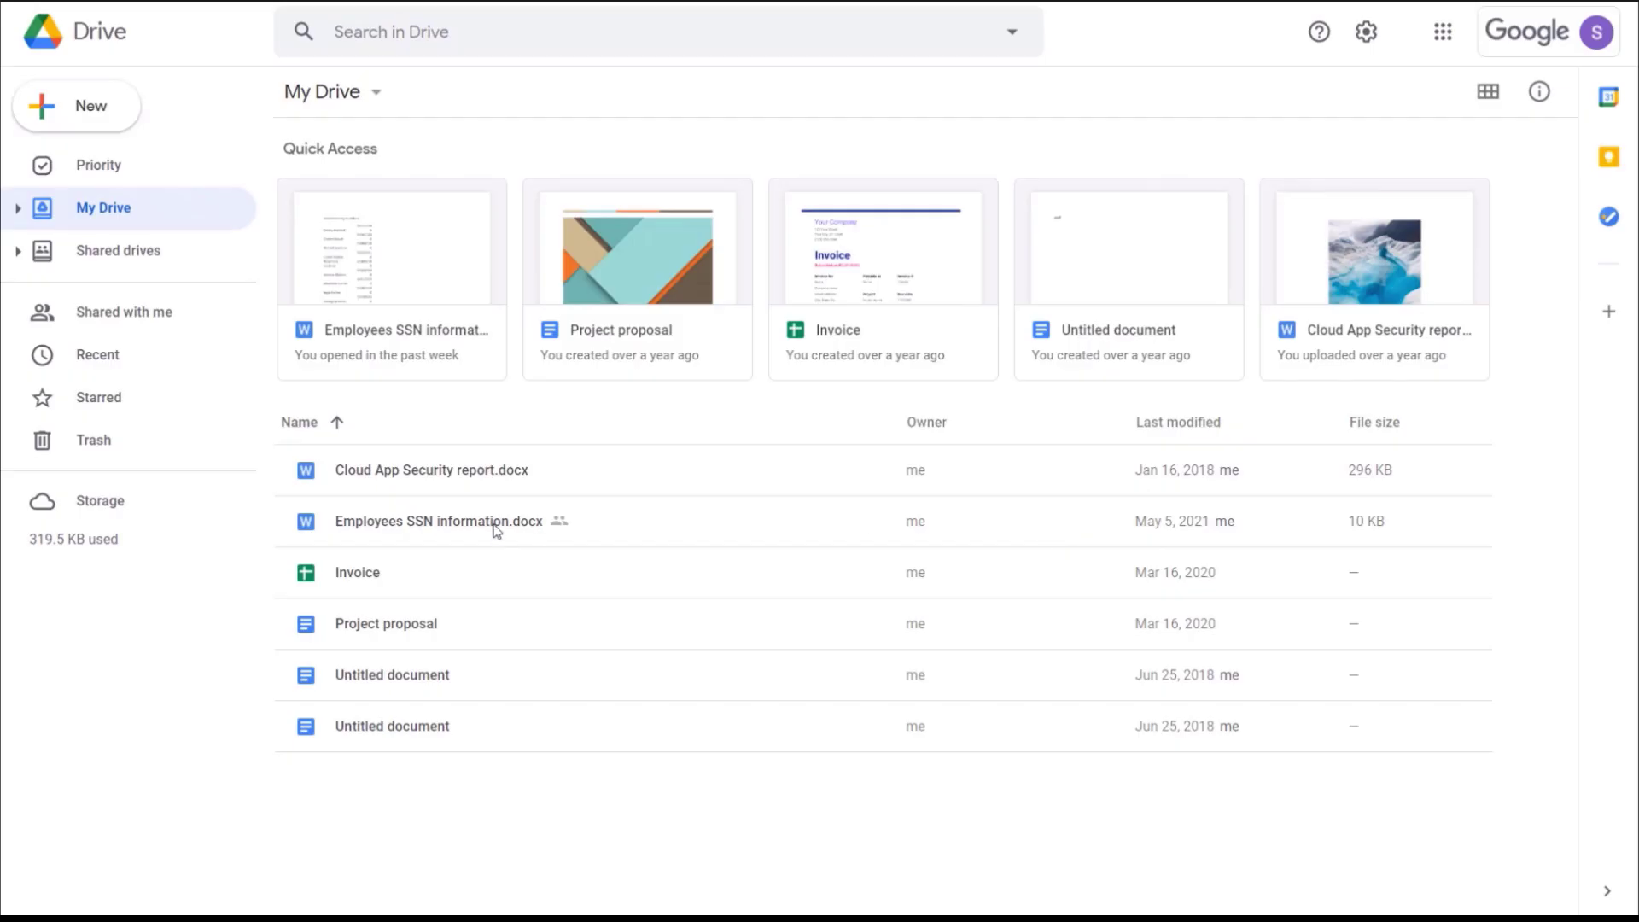
- Download Employees SSN information.docx from Google Drive via its context menu
{"action": "right_click", "coordinate": [494, 521]}
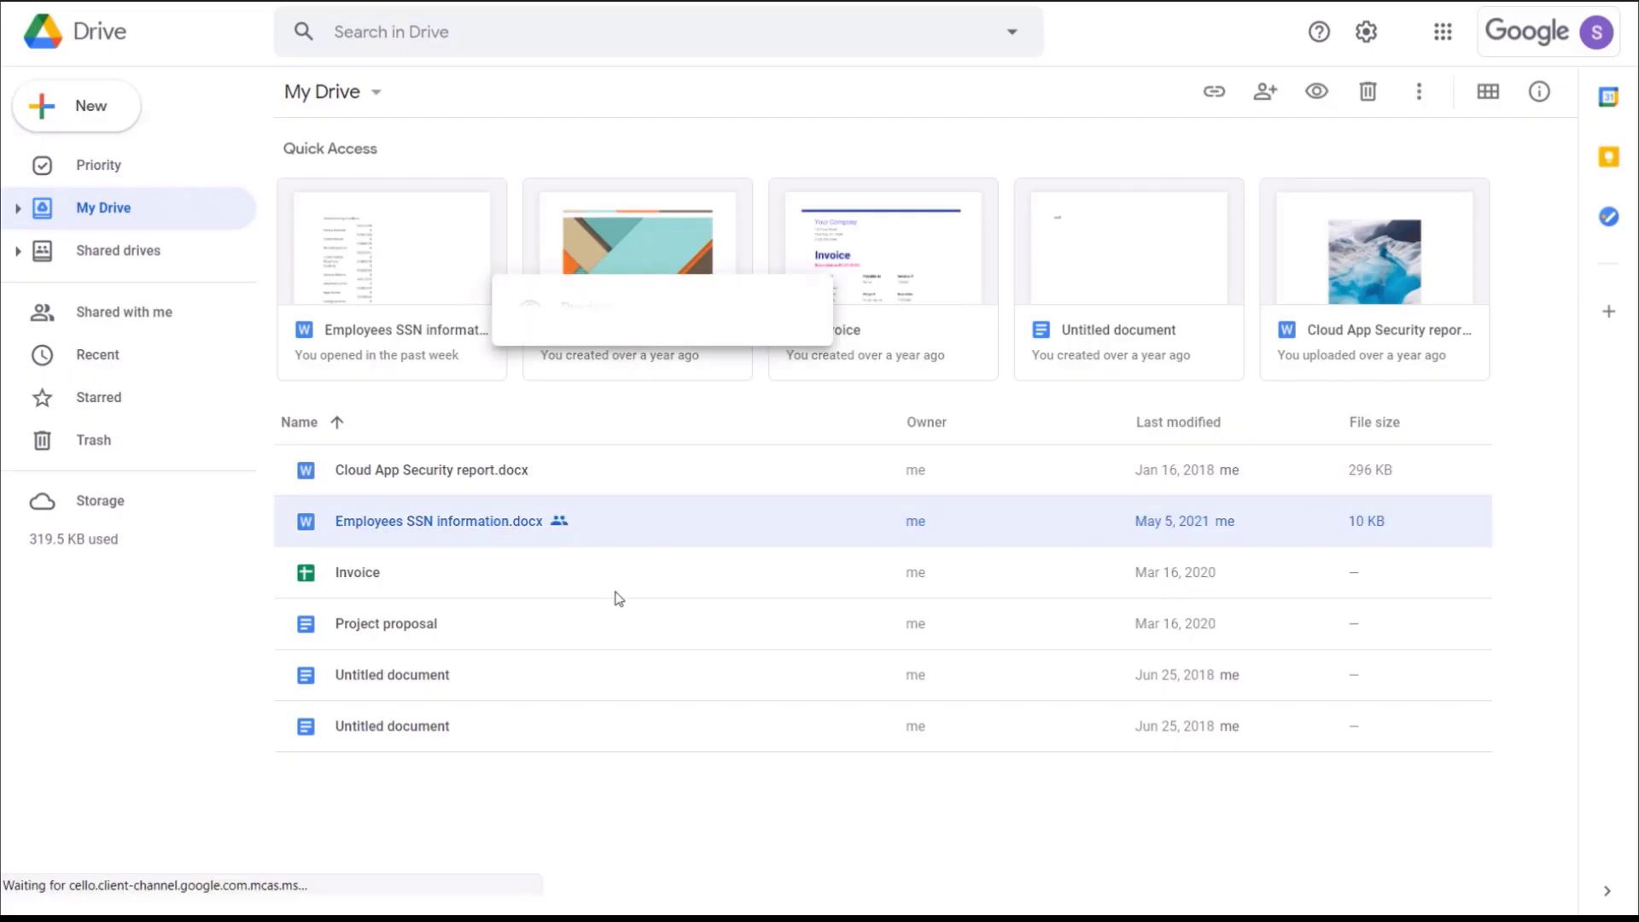
{"action": "left_click", "coordinate": [619, 833]}
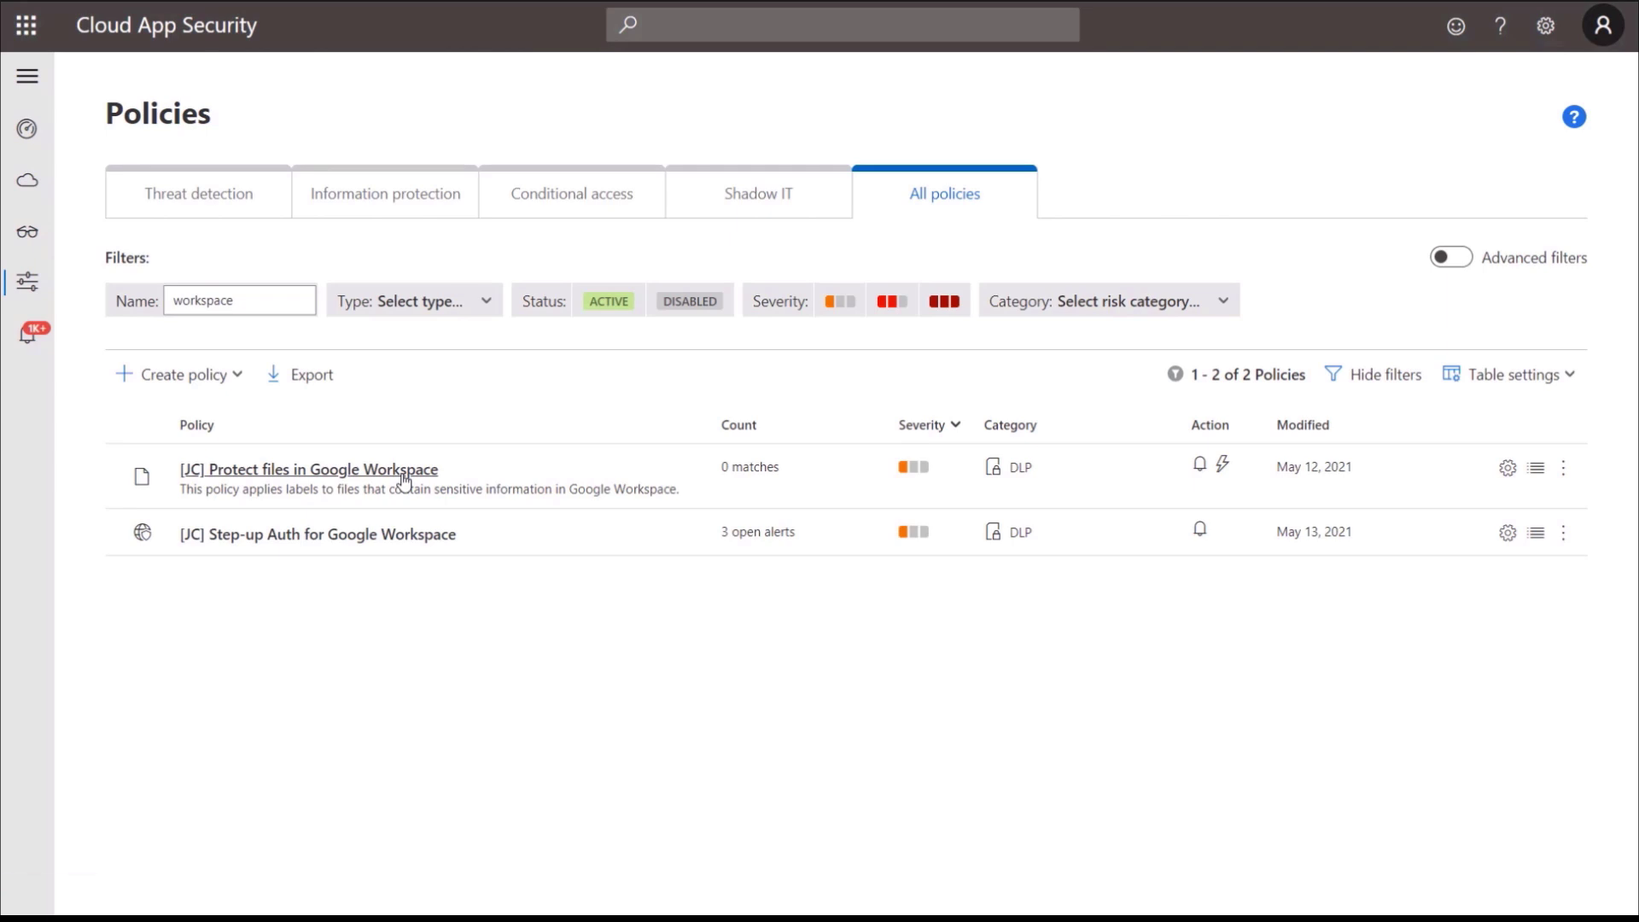
- Review the [JC] Protect files in Google Workspace policy and its Google Workspace governance actions
{"action": "left_click", "coordinate": [404, 473]}
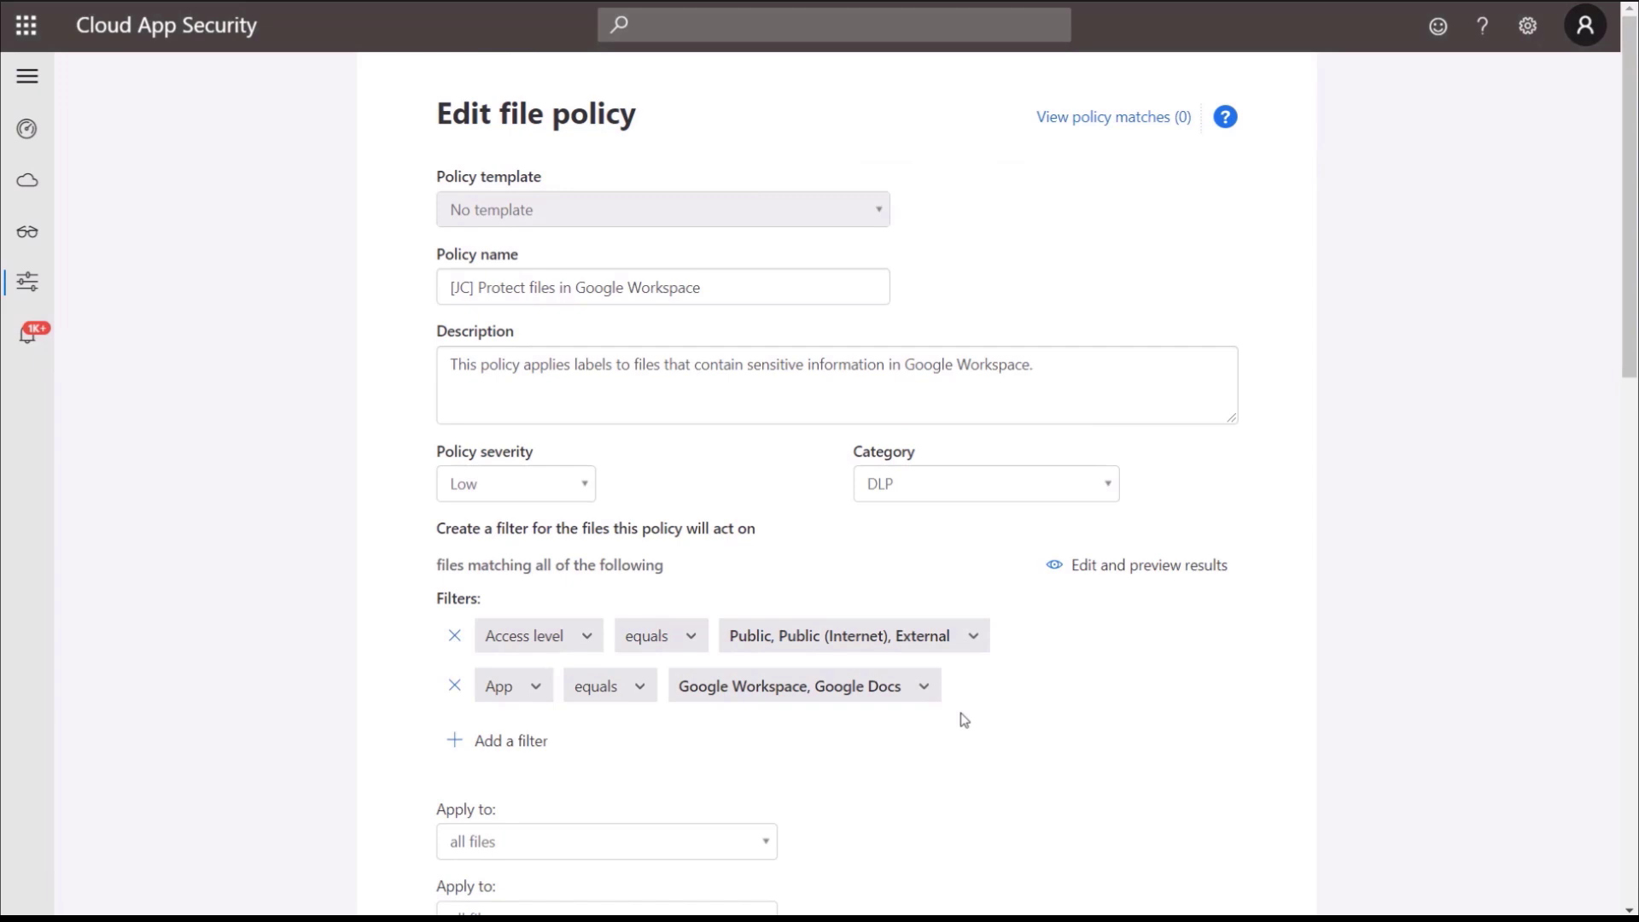
{"action": "scroll", "coordinate": [964, 720], "scroll_direction": "down", "scroll_amount": 1}
{"action": "scroll", "coordinate": [963, 720], "scroll_direction": "down", "scroll_amount": 2}
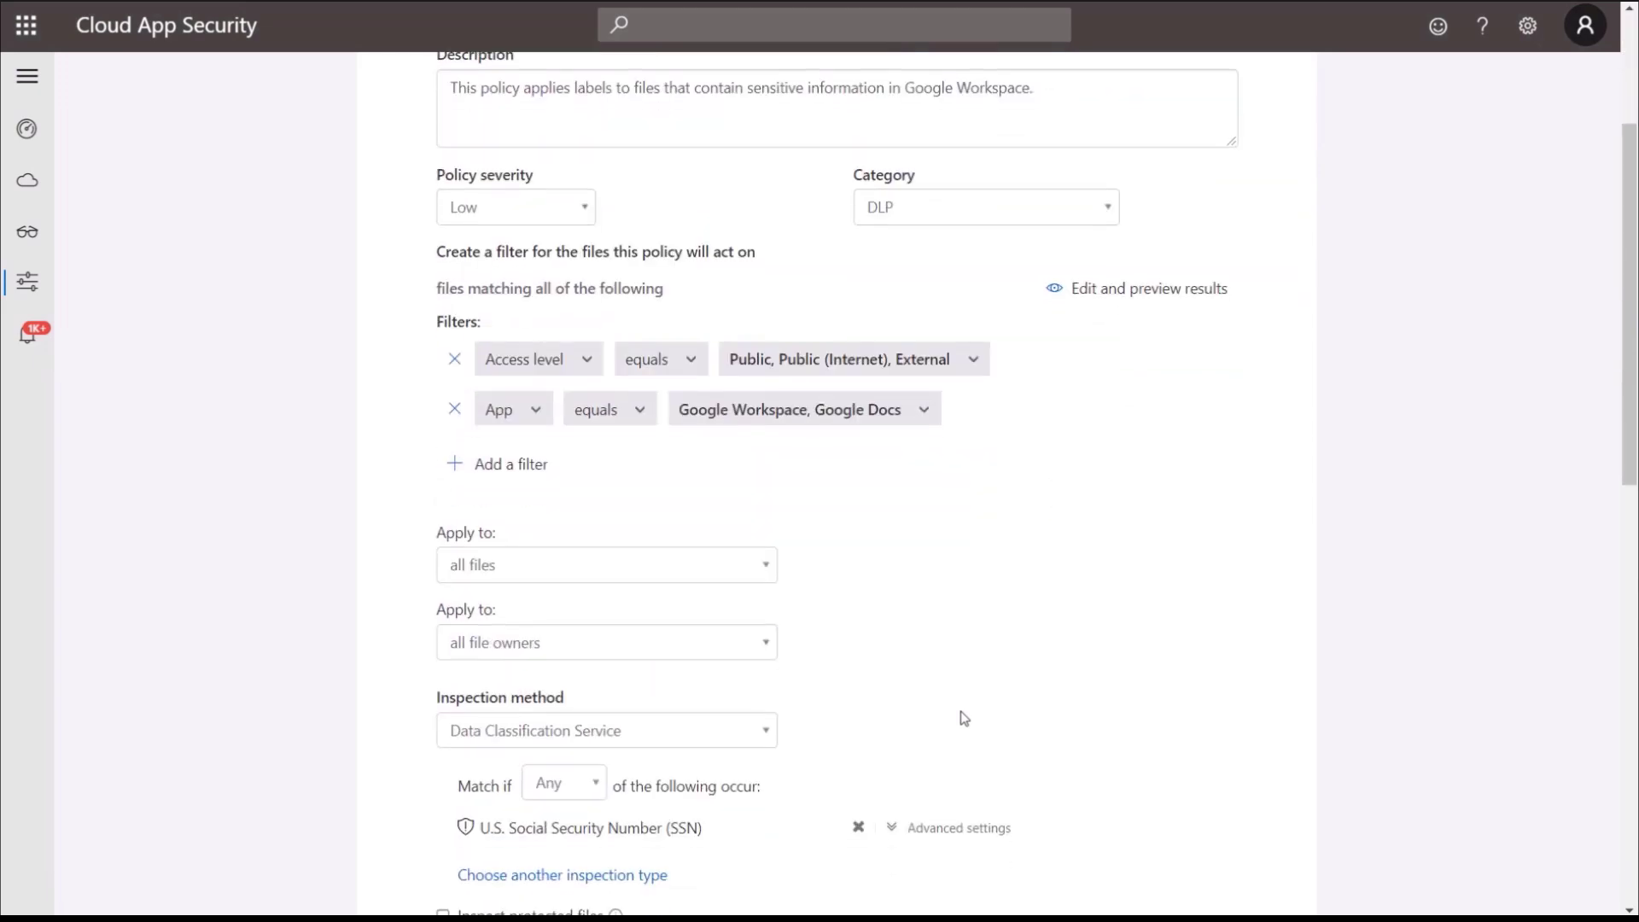
{"action": "scroll", "coordinate": [962, 719], "scroll_direction": "down", "scroll_amount": 1}
{"action": "scroll", "coordinate": [963, 719], "scroll_direction": "down", "scroll_amount": 1}
{"action": "scroll", "coordinate": [963, 719], "scroll_direction": "down", "scroll_amount": 1}
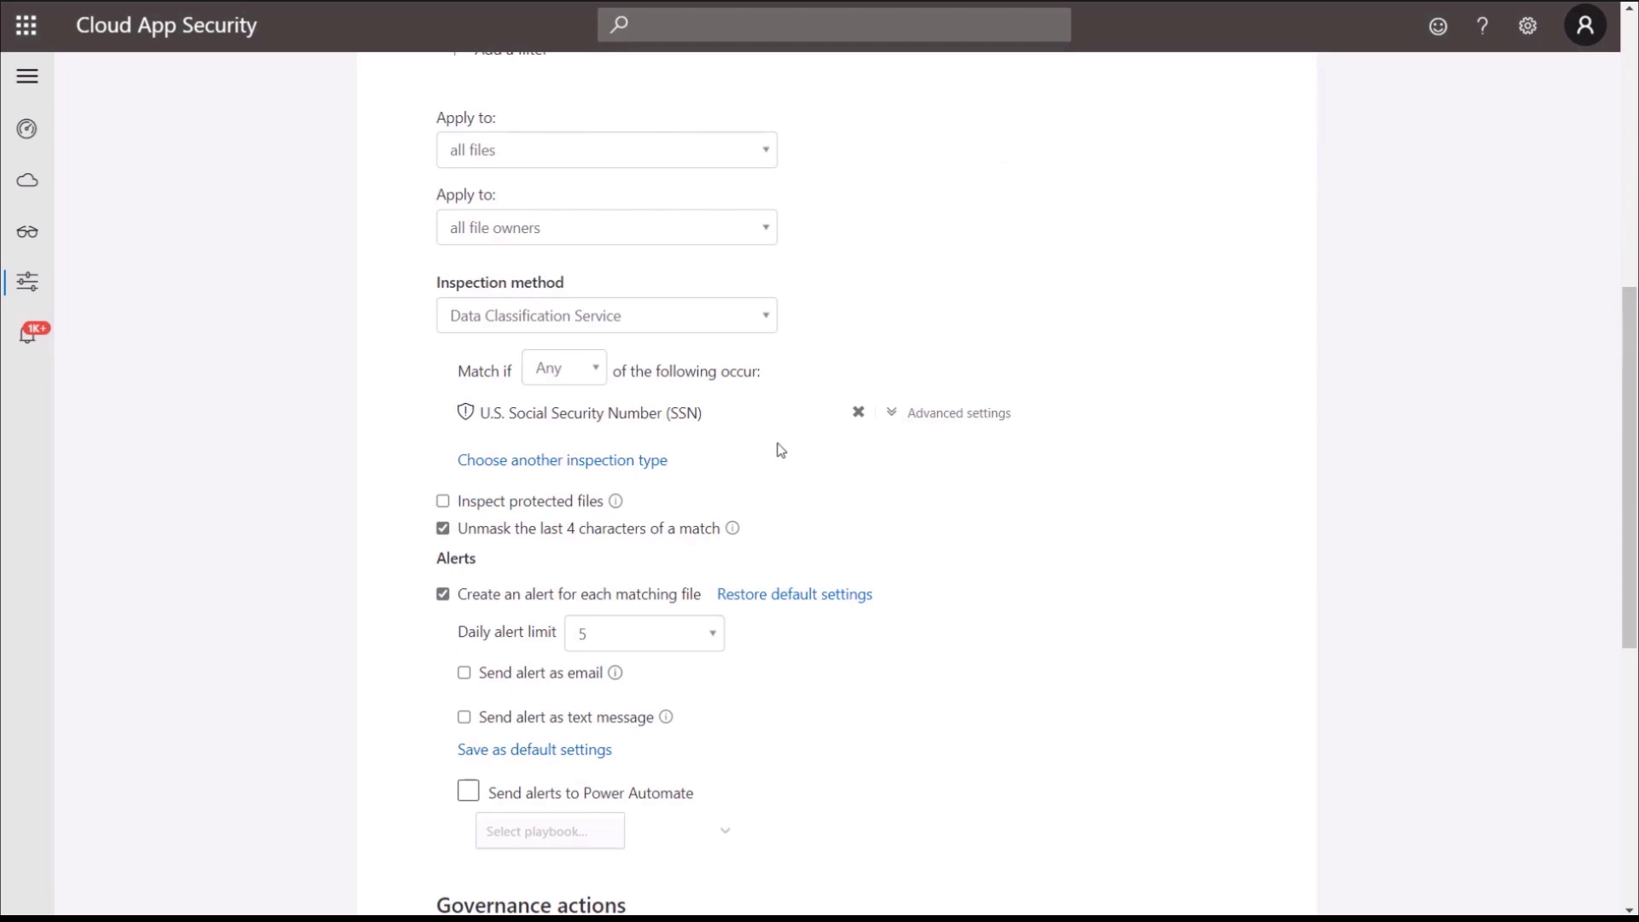
{"action": "scroll", "coordinate": [817, 627], "scroll_direction": "down", "scroll_amount": 2}
{"action": "scroll", "coordinate": [817, 626], "scroll_direction": "down", "scroll_amount": 1}
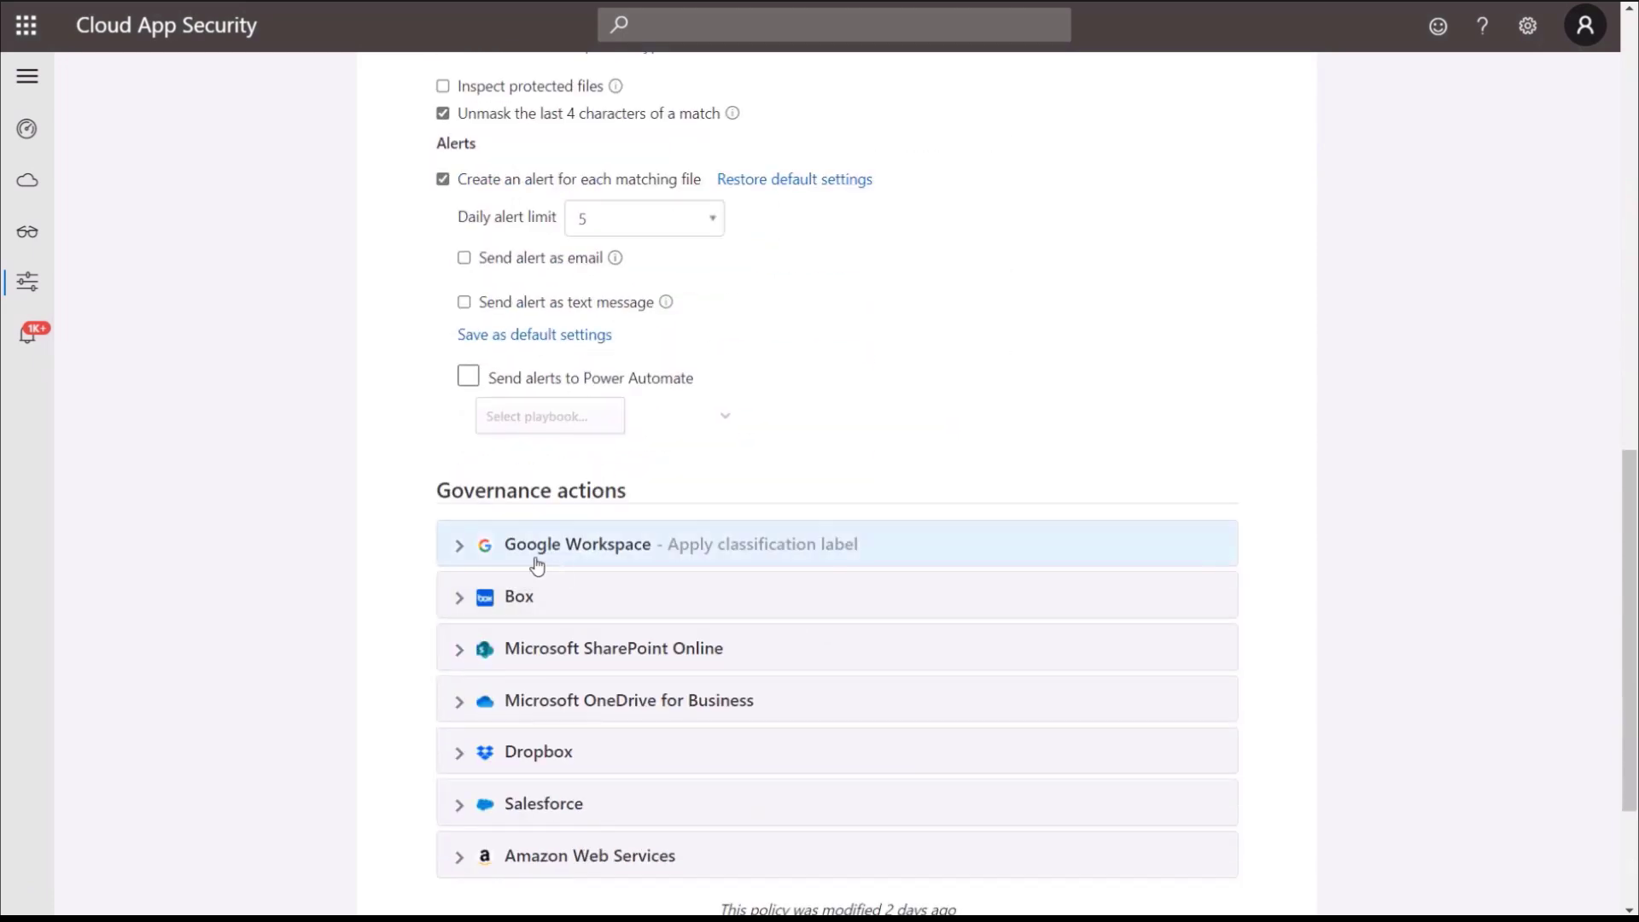
{"action": "left_click", "coordinate": [457, 554]}
{"action": "scroll", "coordinate": [961, 634], "scroll_direction": "down", "scroll_amount": 1}
{"action": "scroll", "coordinate": [956, 643], "scroll_direction": "down", "scroll_amount": 2}
{"action": "scroll", "coordinate": [953, 646], "scroll_direction": "up", "scroll_amount": 1}
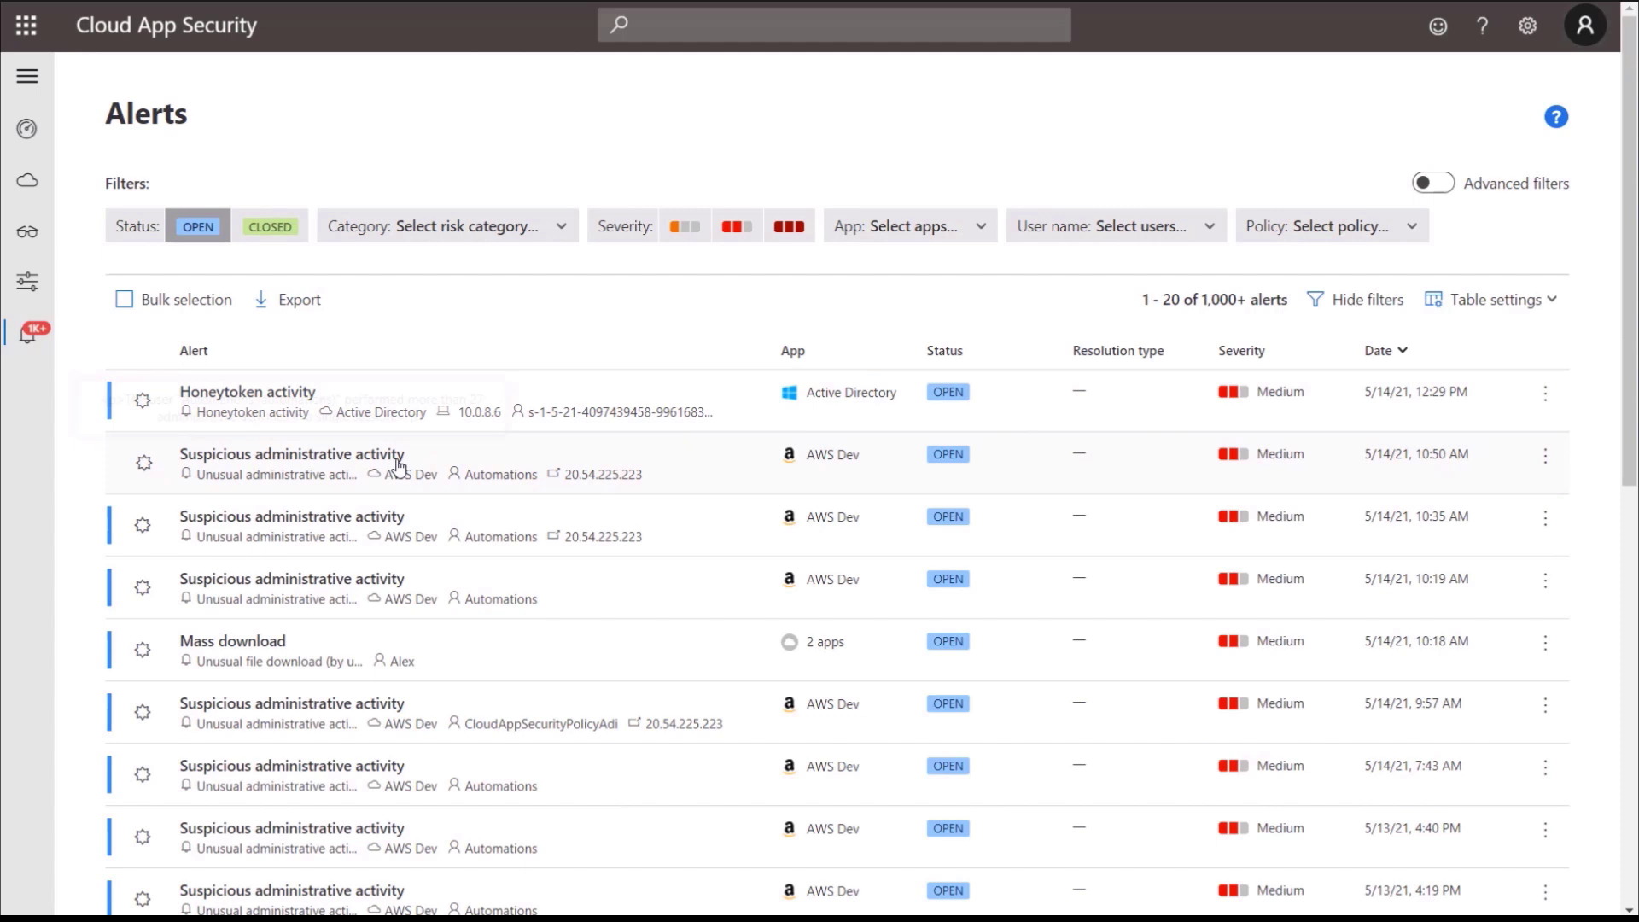
- Inspect the Mass download alert and open the affected user Silvia's risk profile
{"action": "left_click", "coordinate": [404, 458]}
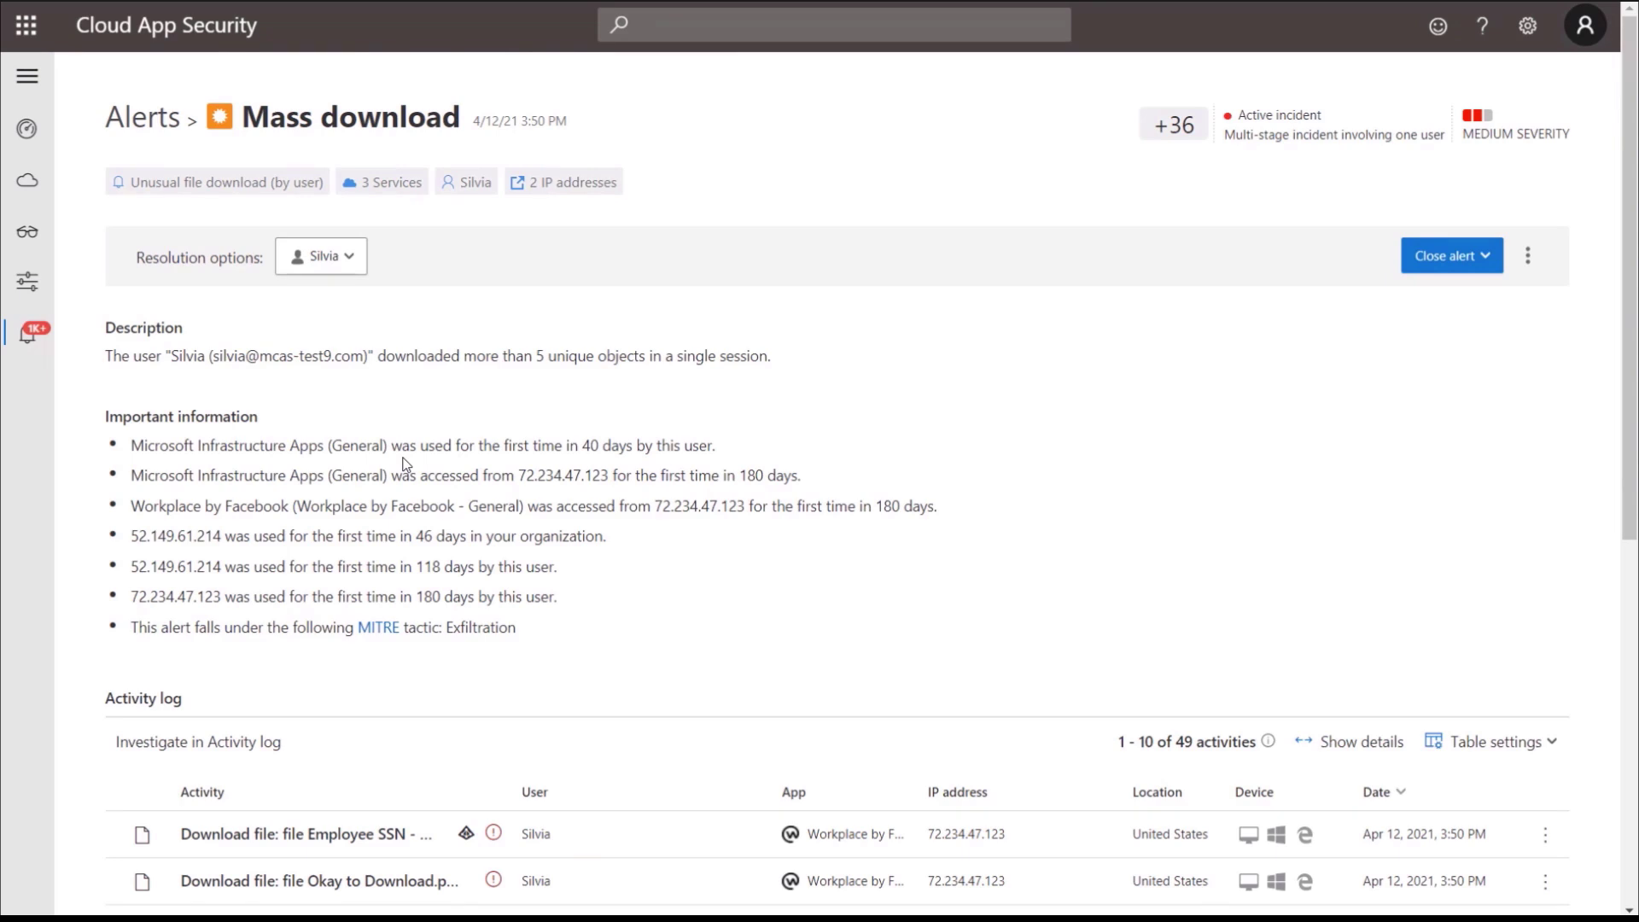
{"action": "left_click", "coordinate": [476, 184]}
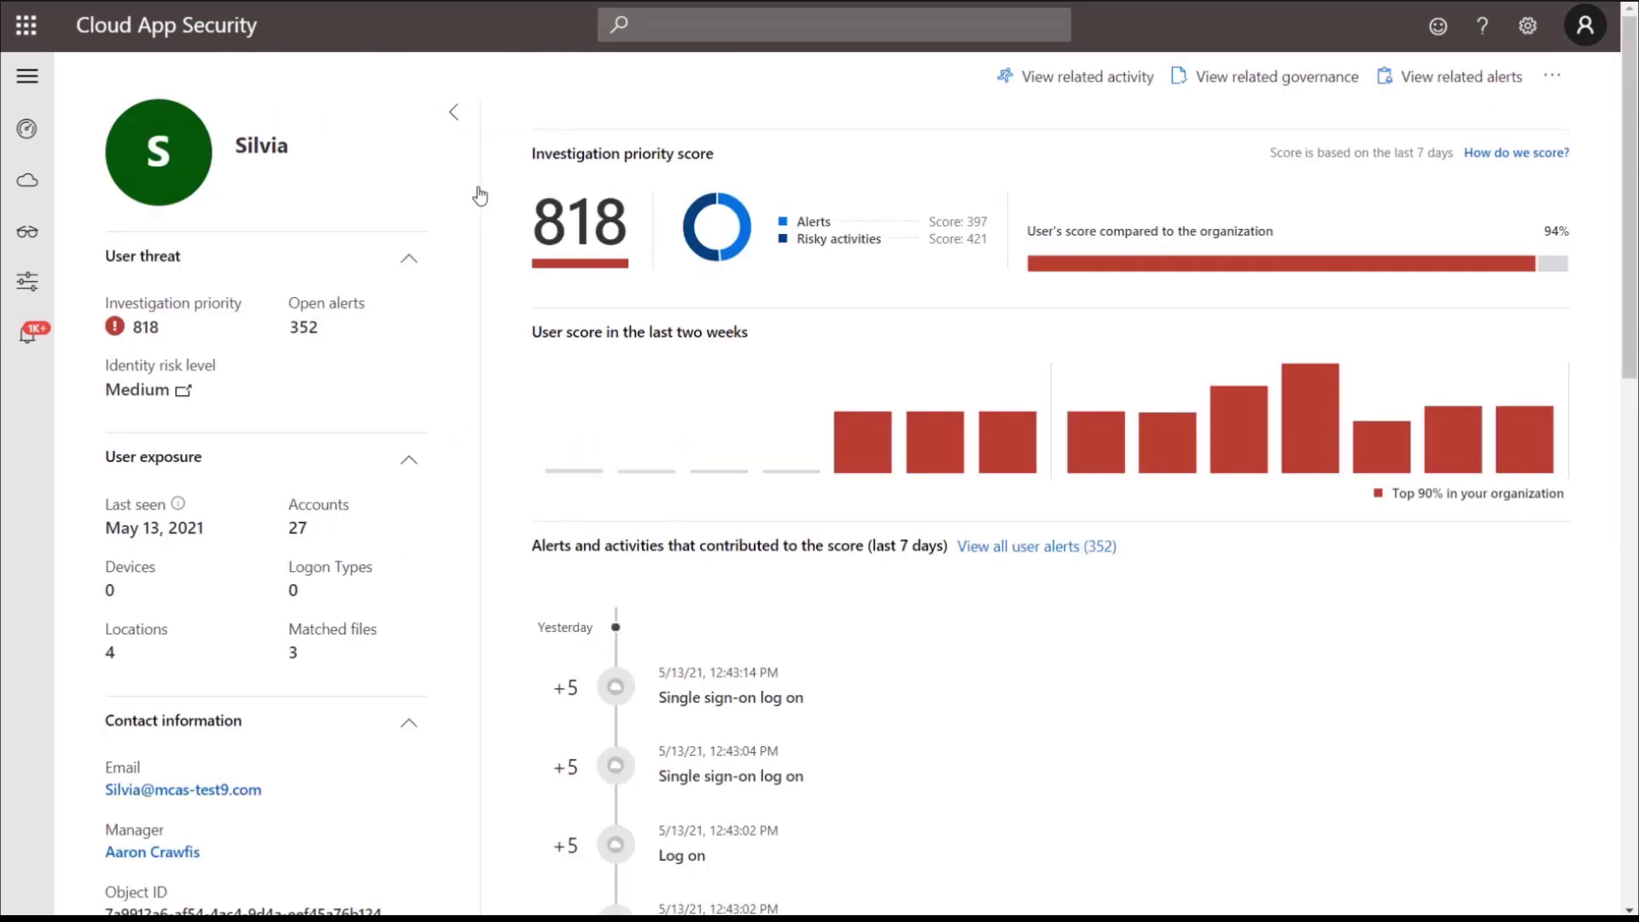
{"action": "scroll", "coordinate": [1602, 321], "scroll_direction": "down", "scroll_amount": 5}
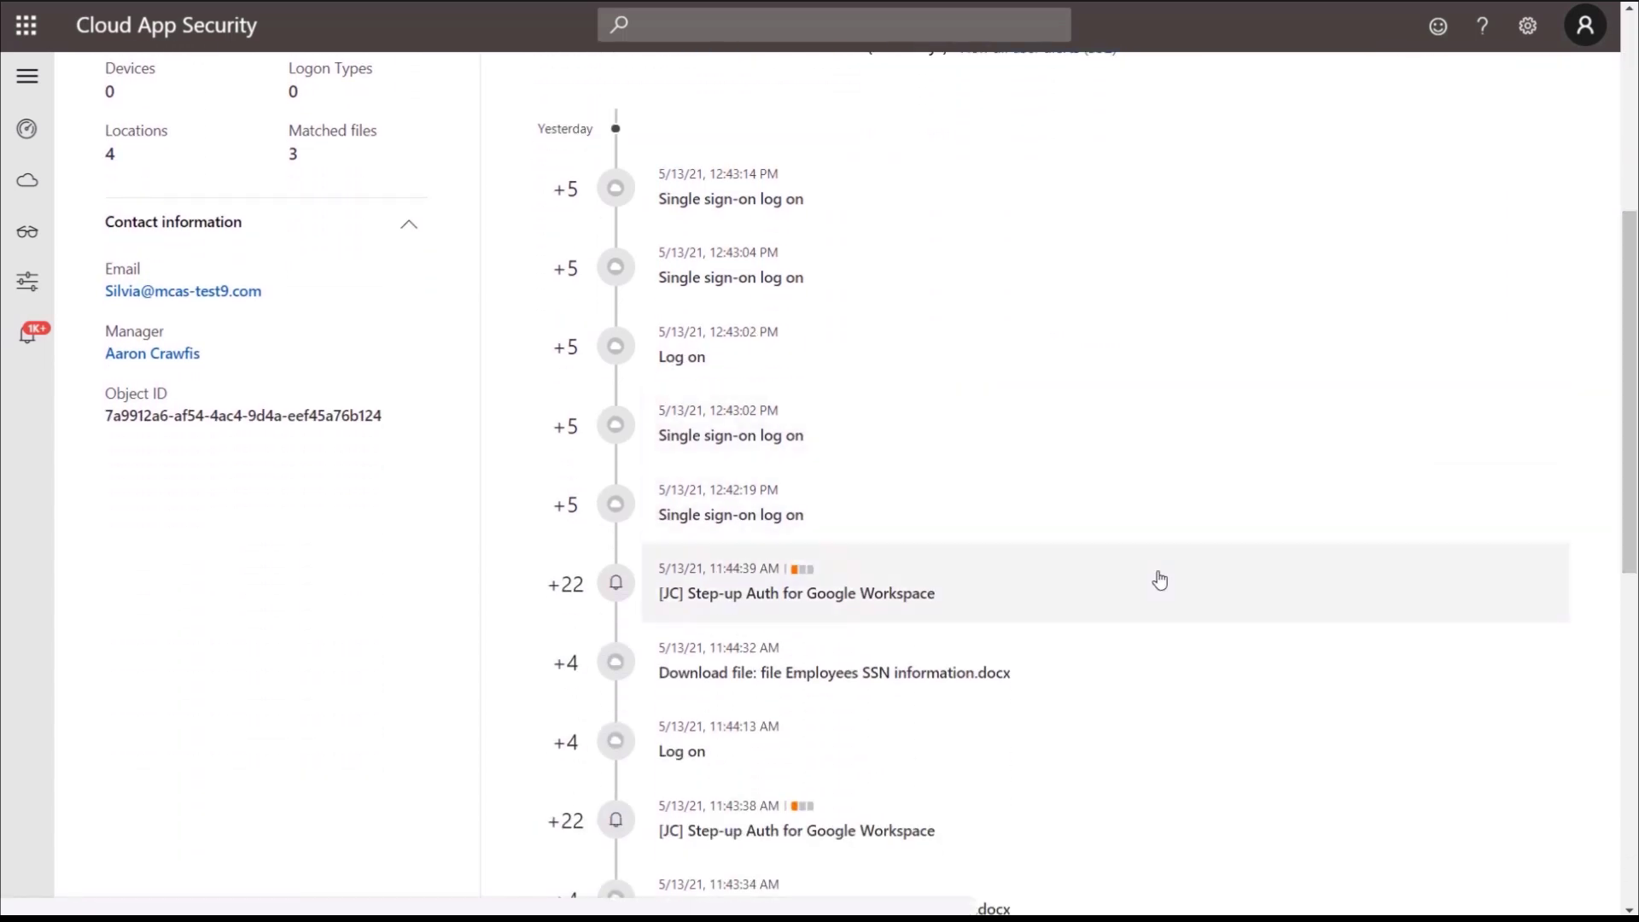
{"action": "left_click_drag", "start_coordinate": [1629, 513], "coordinate": [1633, 292]}
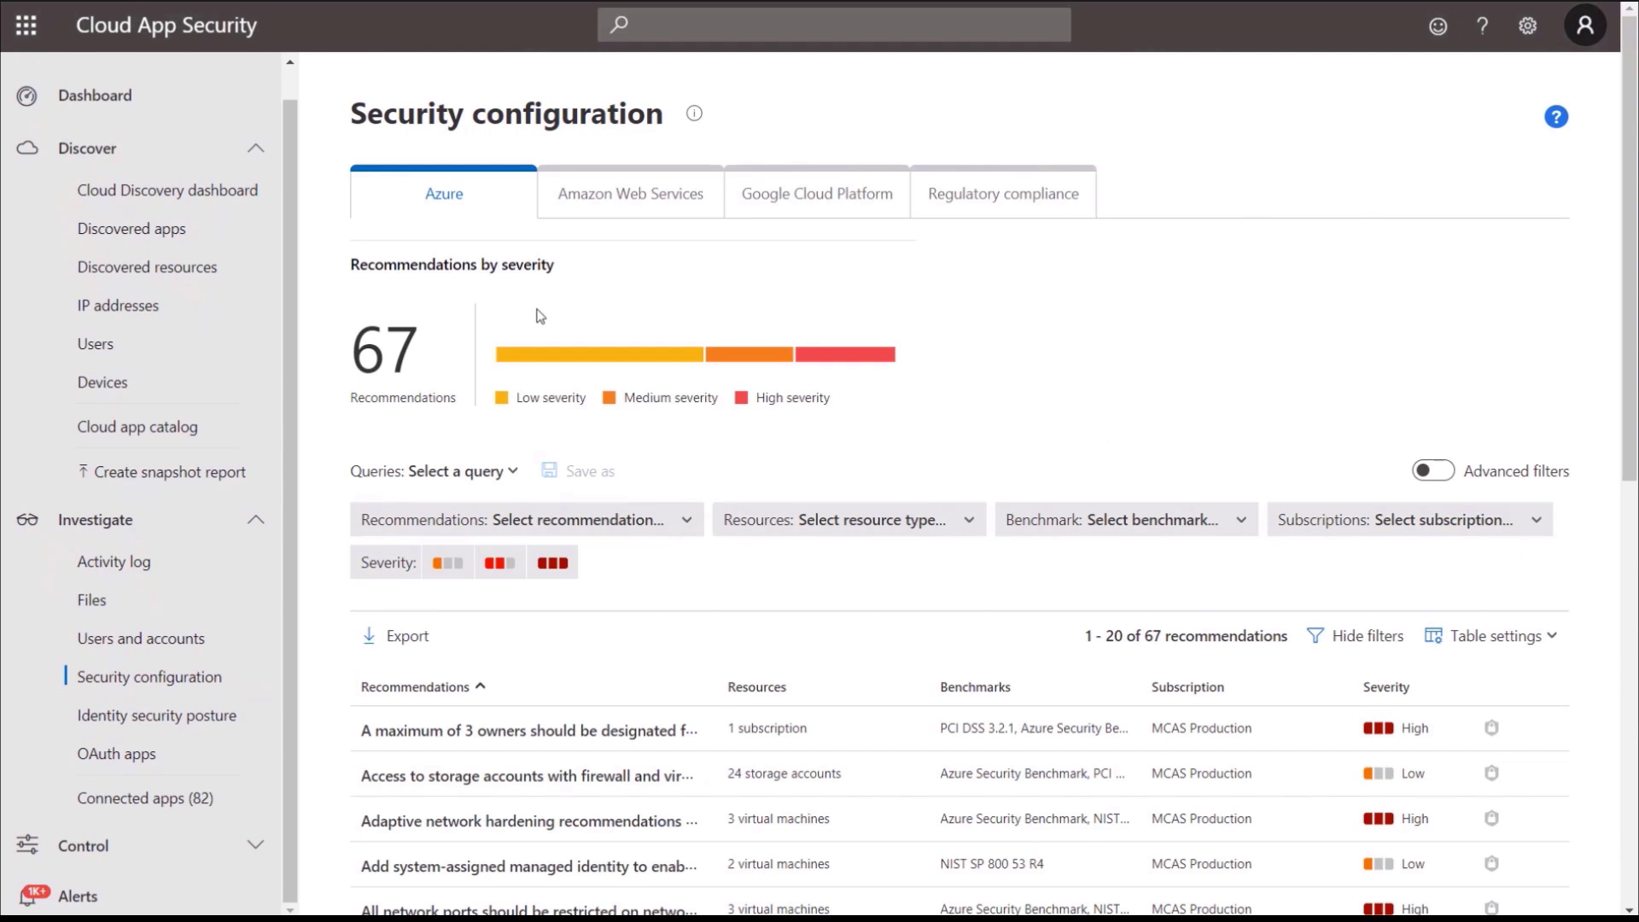
- Switch Security configuration to the Amazon Web Services tab with its 38 CIS recommendations
{"action": "left_click", "coordinate": [577, 213]}
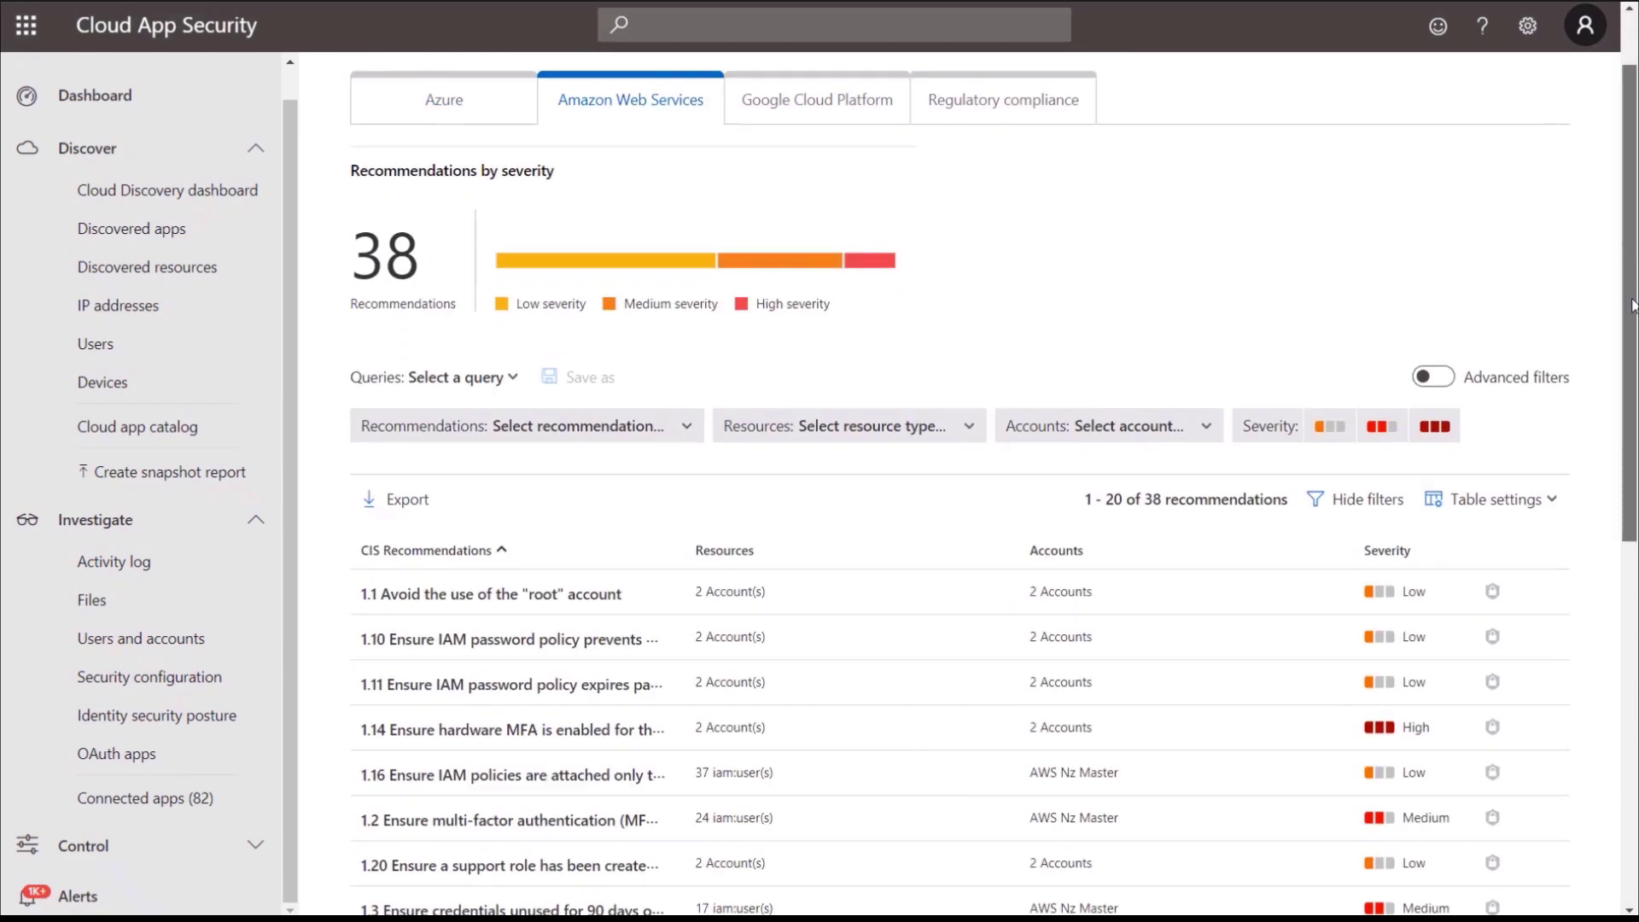